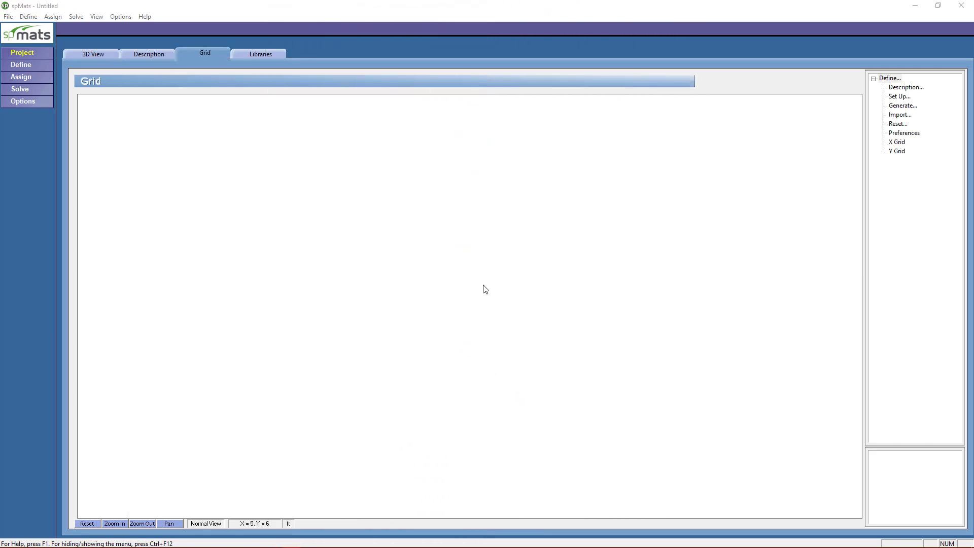
- Enter the project name Example 1 and the description spMats Manual in the general project information
left_click(30, 18)
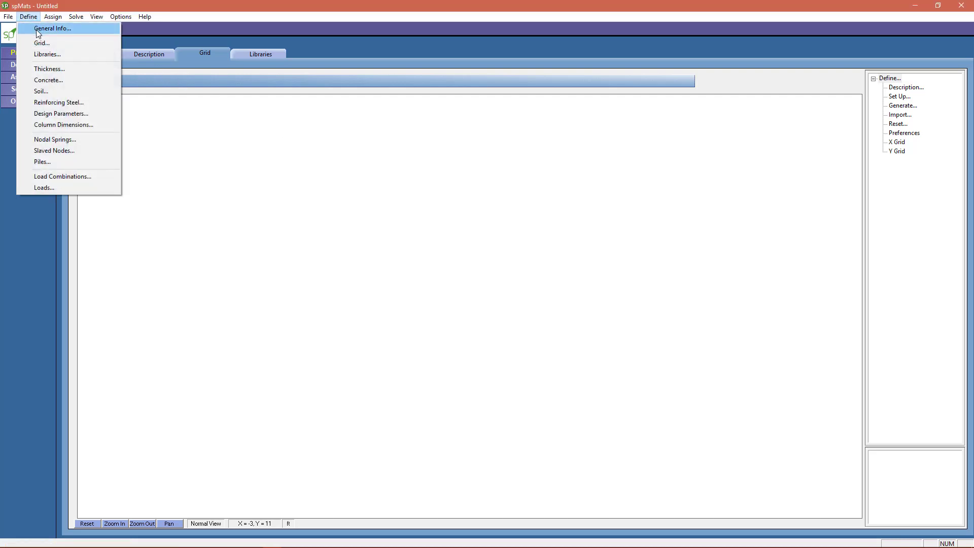
left_click(36, 29)
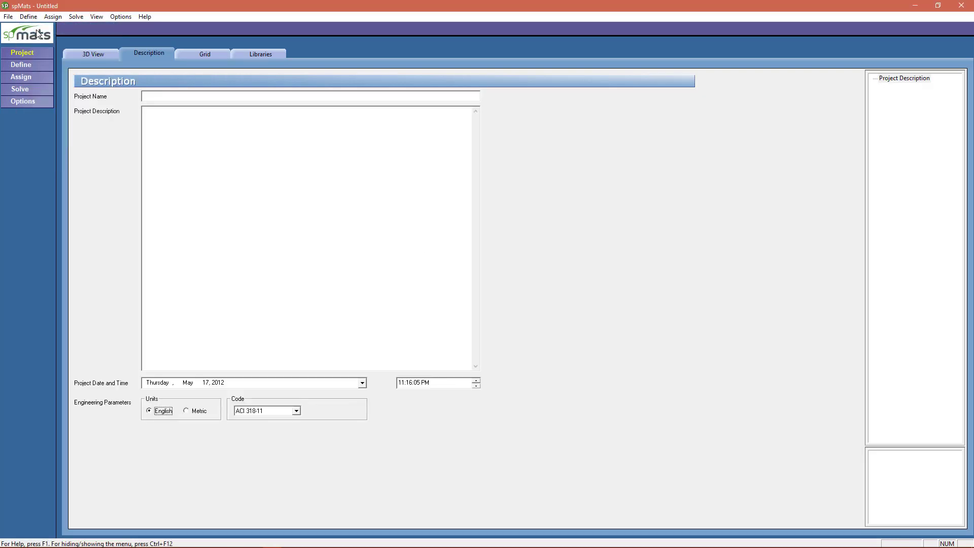
left_click(170, 97)
type("Exam")
type("ple 1")
type("Mats Ma")
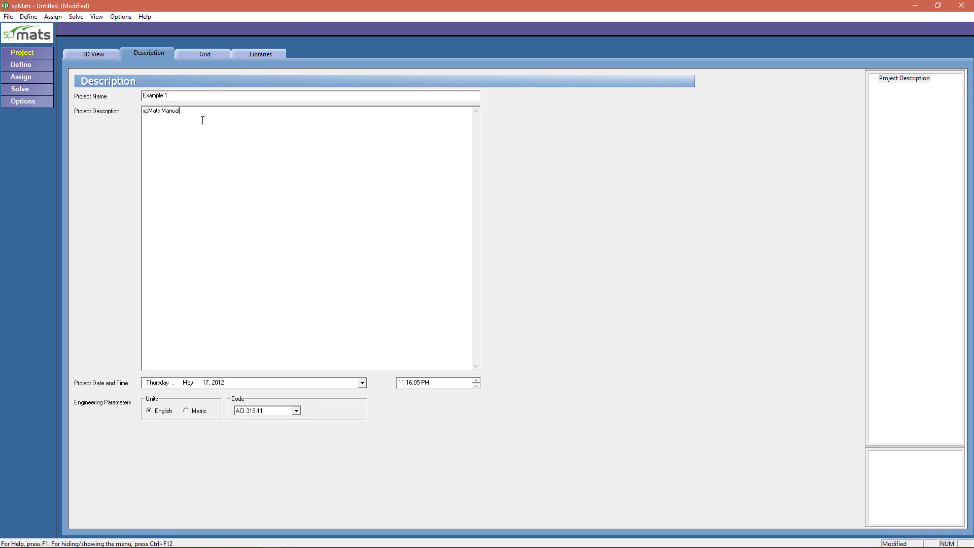
type("nual")
- Set the project to English units and the ACI 318-14 code, accept the code change and go to the grid definition
left_click(159, 412)
left_click(296, 411)
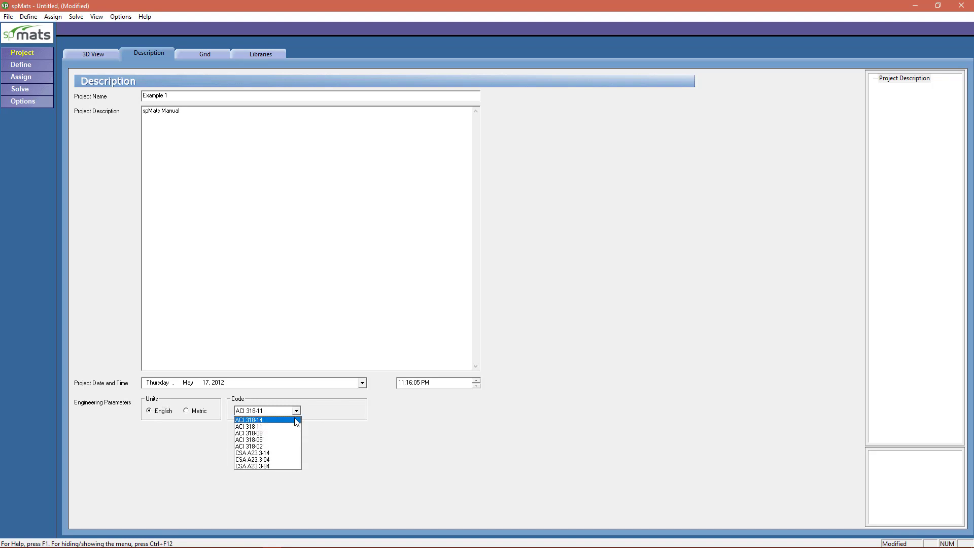
left_click(296, 420)
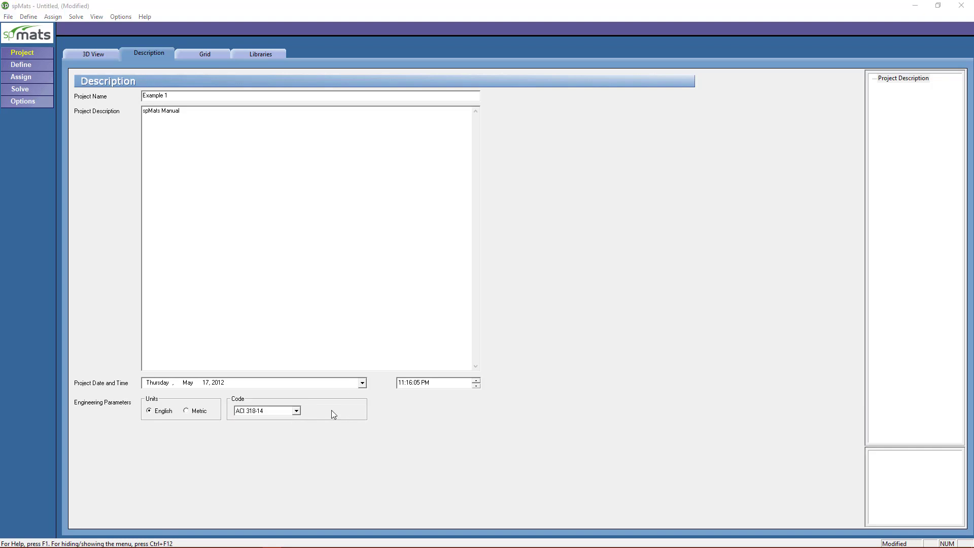
left_click(208, 53)
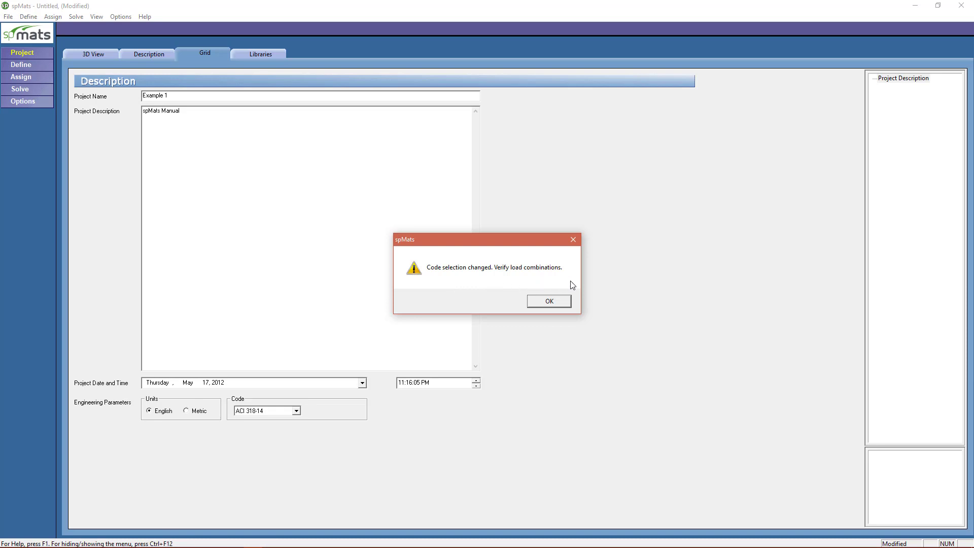
left_click(550, 302)
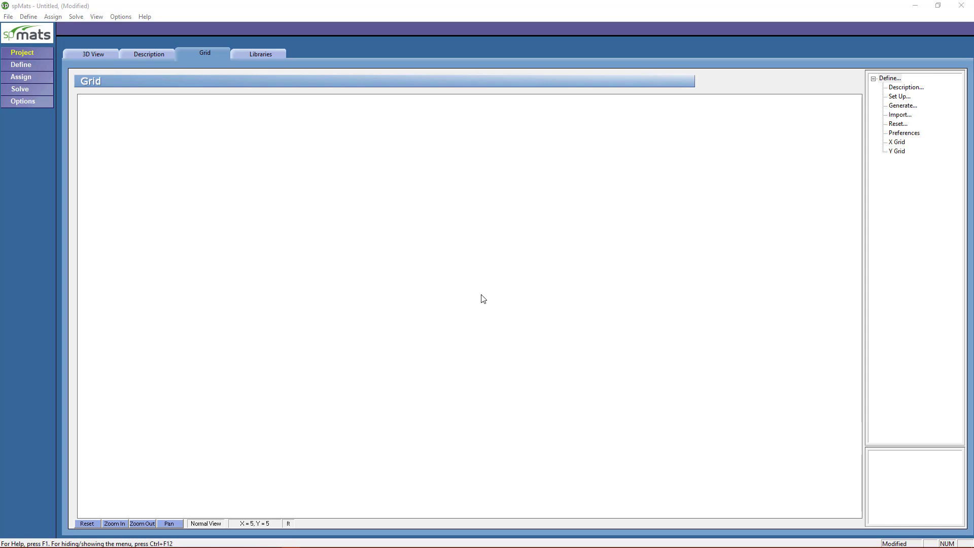
- Generate a grid starting at 0 ft with 6 grid lines at 2 ft spacing in both X and Y directions
left_click(903, 107)
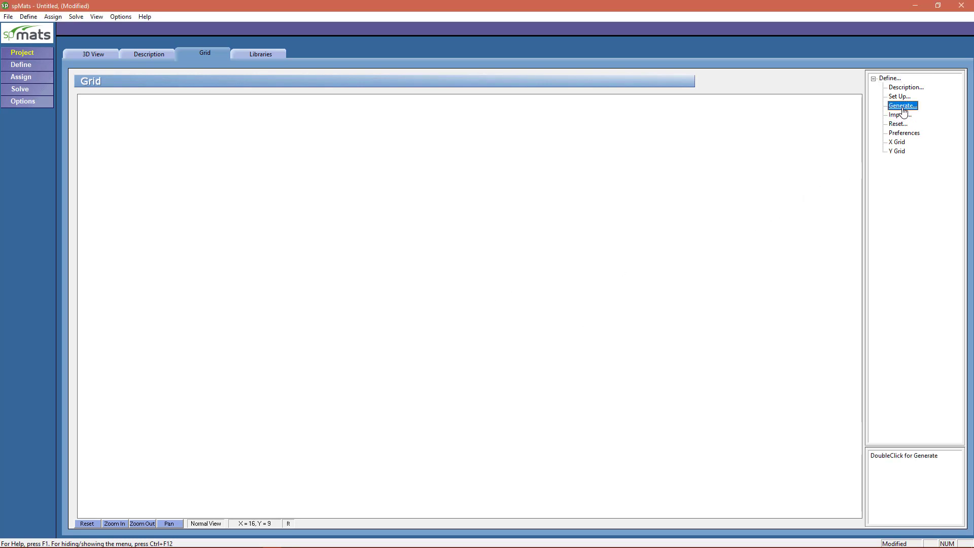
double_click(903, 107)
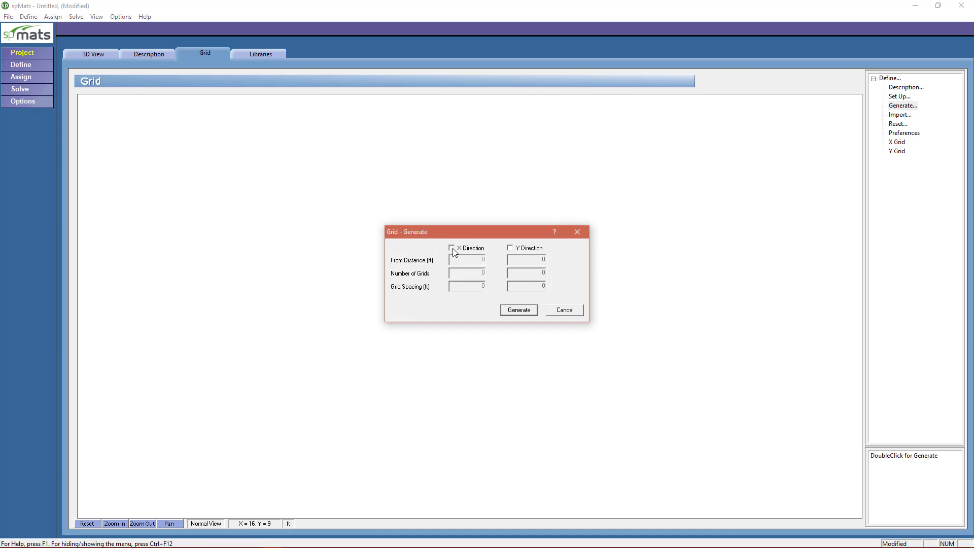
left_click(453, 248)
double_click(482, 259)
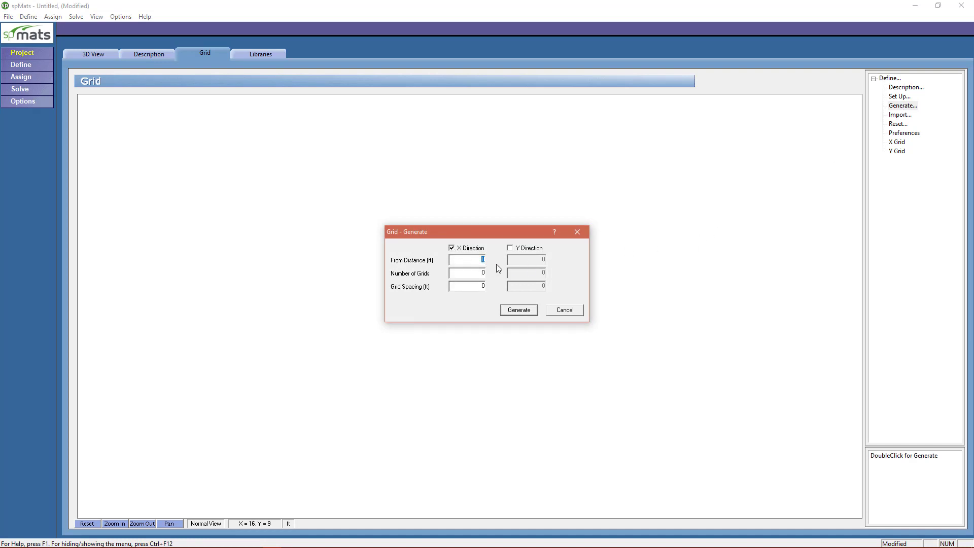
double_click(475, 277)
type("6")
type("2")
left_click(510, 248)
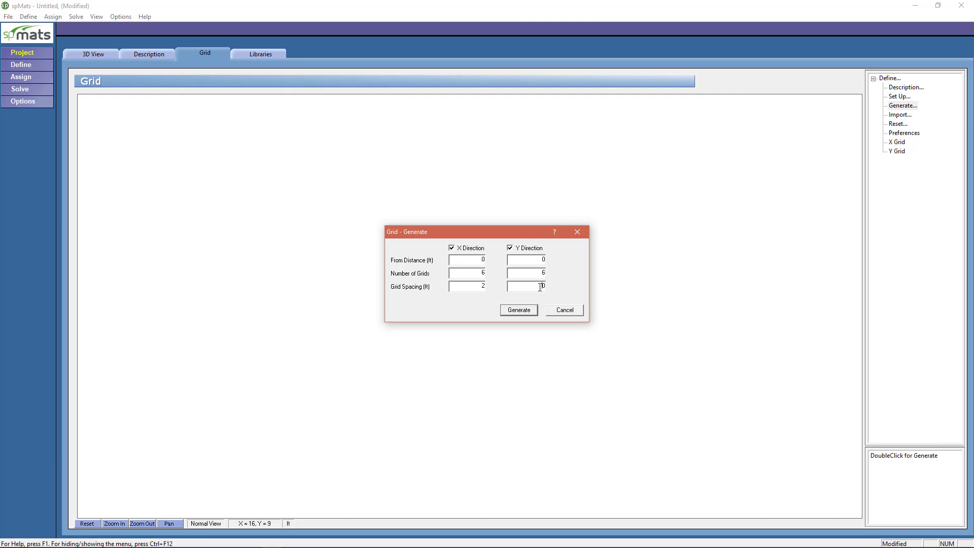
left_click(525, 310)
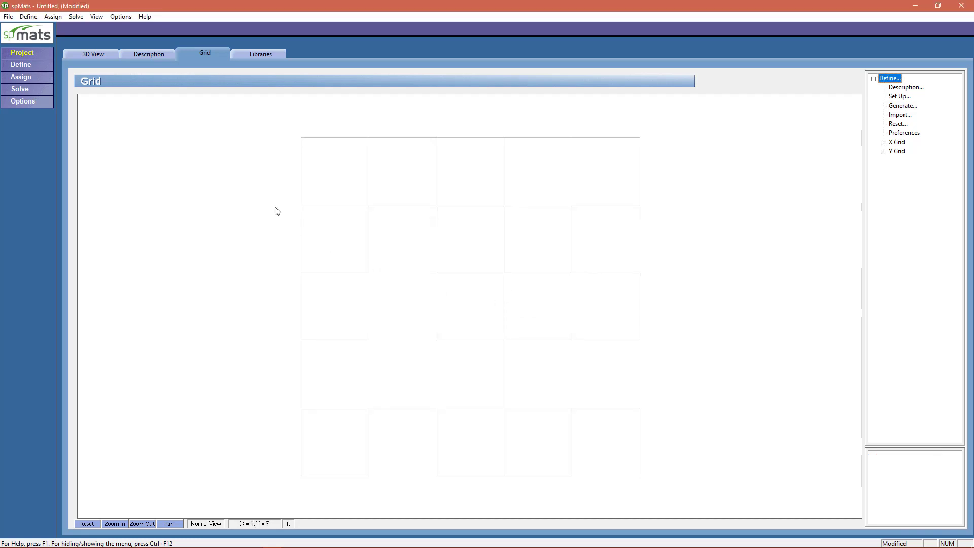
- Add a thickness definition labelled thick1 with a thickness of 24 in
left_click(29, 16)
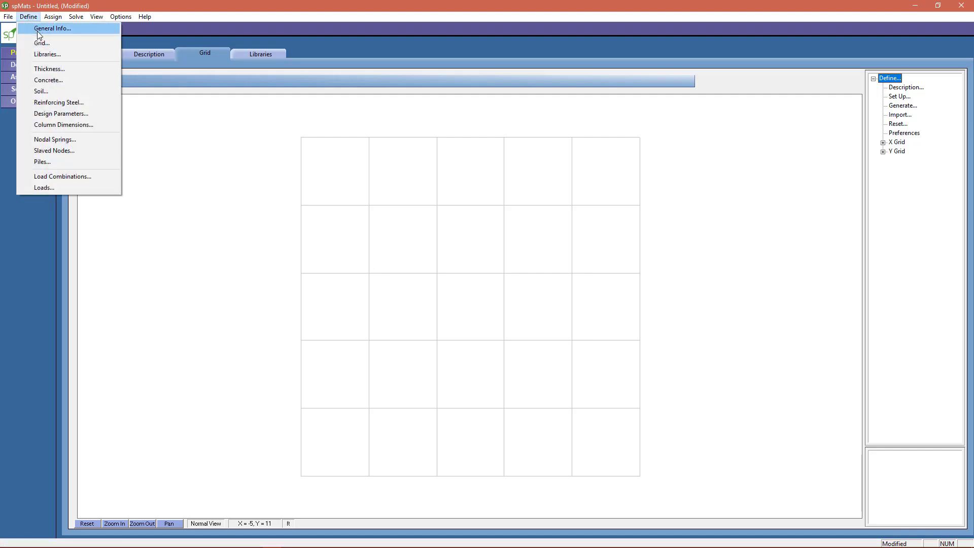
left_click(48, 69)
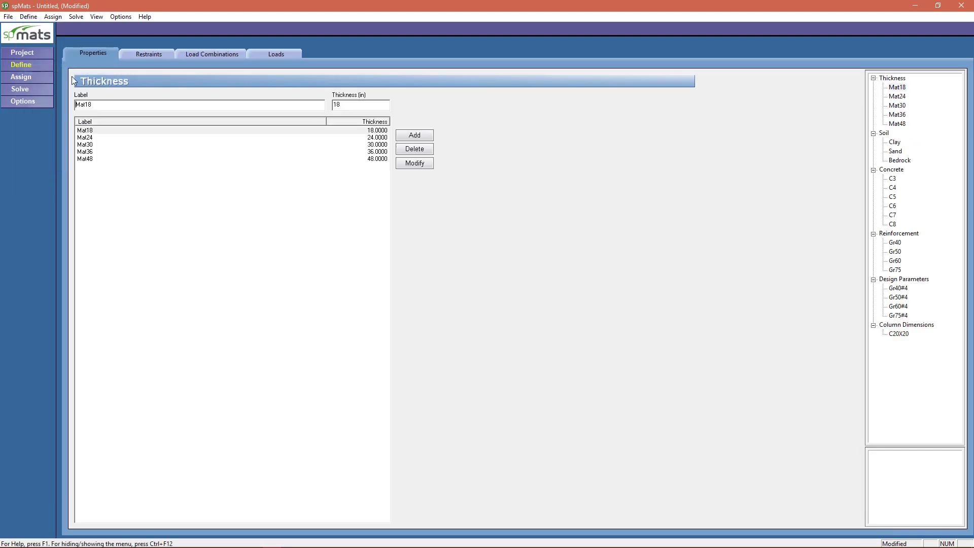
double_click(112, 105)
type("thick1")
key("Tab")
type("2")
left_click(427, 137)
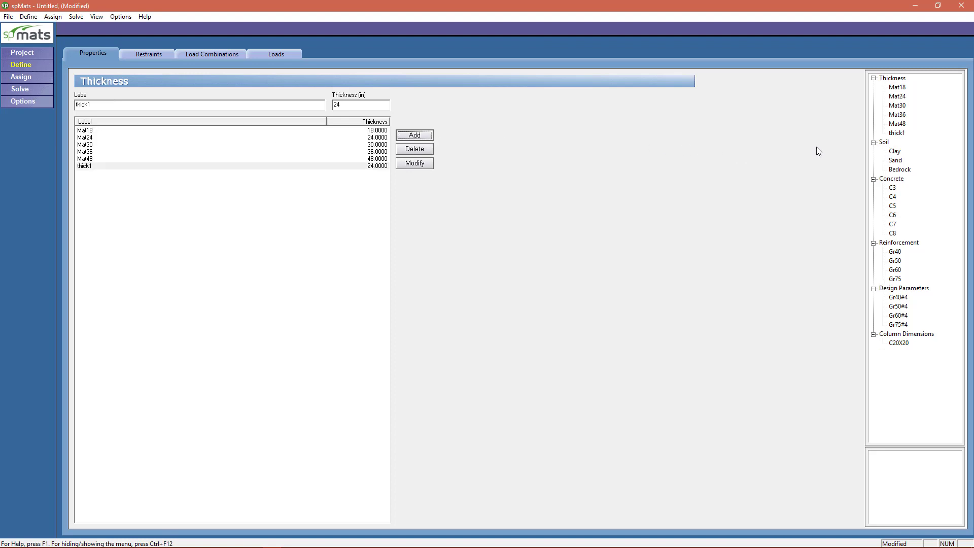
- Add a soil definition labelled soil1 with a subgrade modulus of 100 kcf and an allowable pressure of 6 ksf
left_click(884, 144)
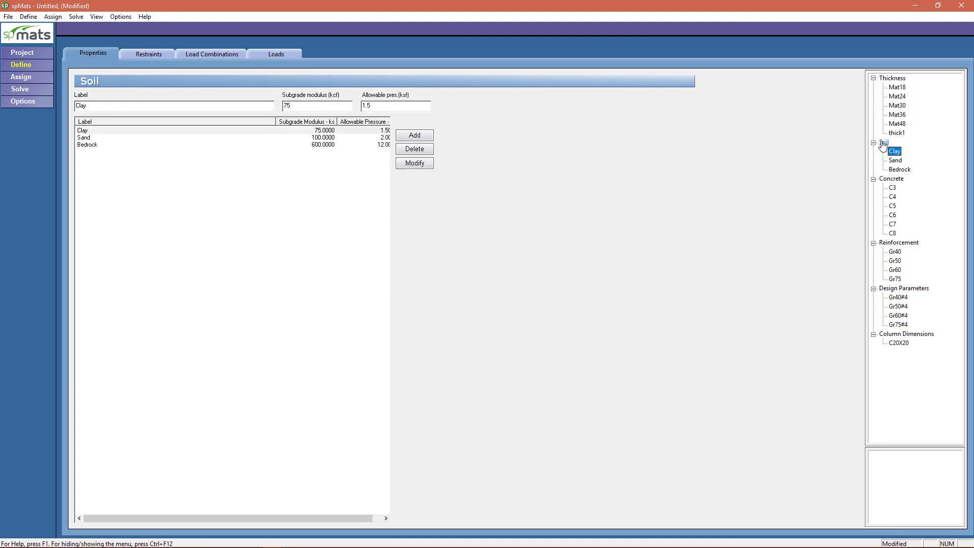
double_click(248, 104)
type("soil1")
key("Tab")
type("10")
key("Tab")
type("6")
left_click(430, 136)
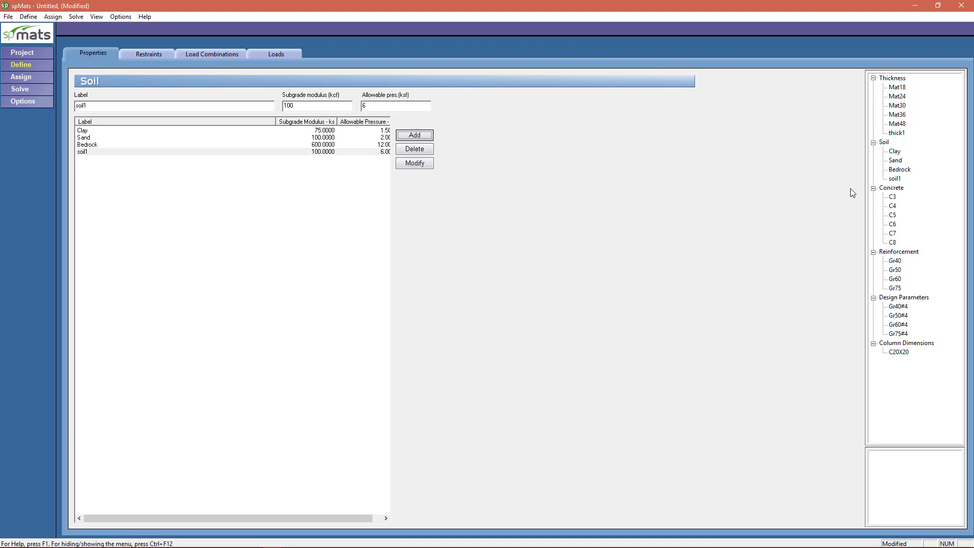
- Add a concrete labelled concrete1 with 3 ksi strength, 148 pcf unit weight, 3245 ksi Young's modulus and 0.15 Poisson's ratio
left_click(892, 187)
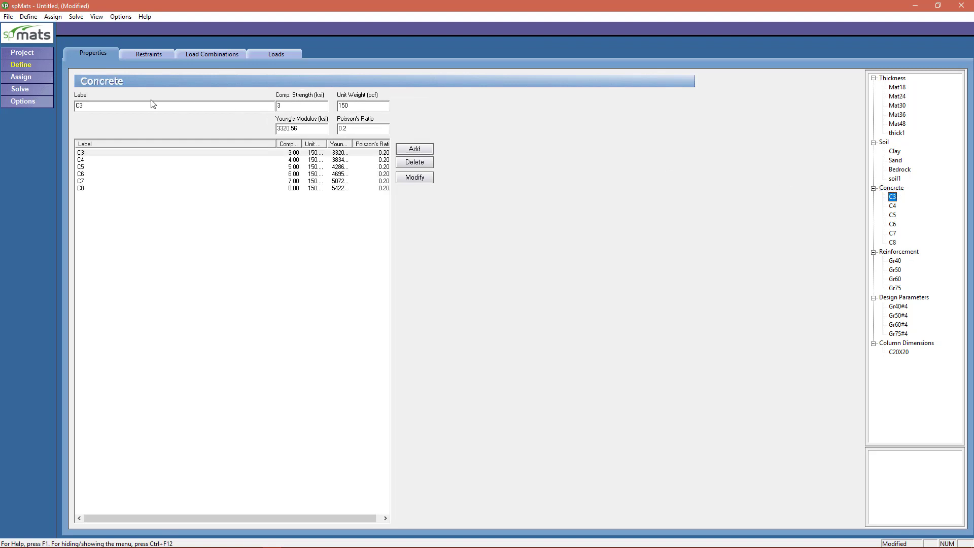
double_click(152, 106)
type("concret1e1")
key("Tab")
type("3")
key("Tab")
type("148")
key("Tab")
type("3245")
key("Tab")
type("0.15")
left_click(428, 149)
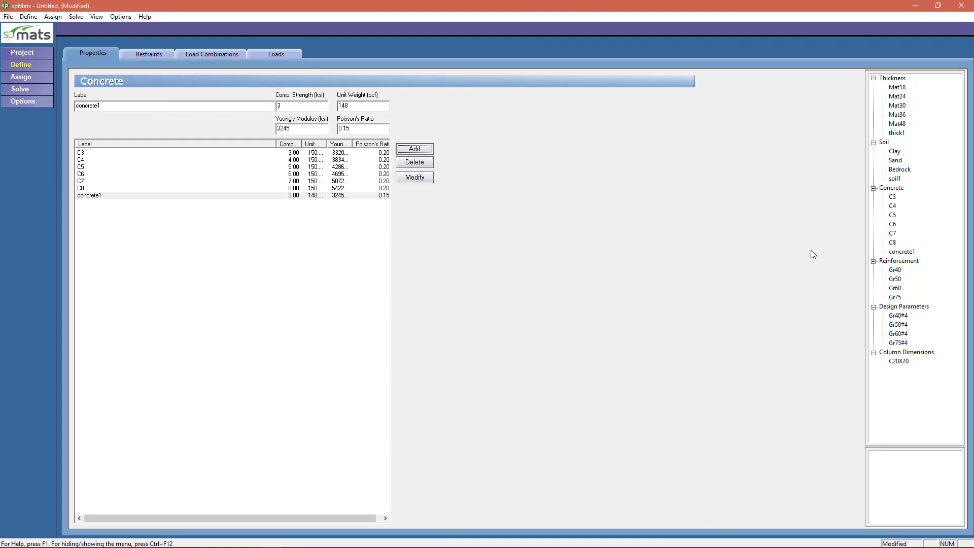
- Add a reinforcement definition labelled steel1 with 60 ksi yield strength and 29000 ksi Young's modulus
left_click(916, 263)
double_click(159, 106)
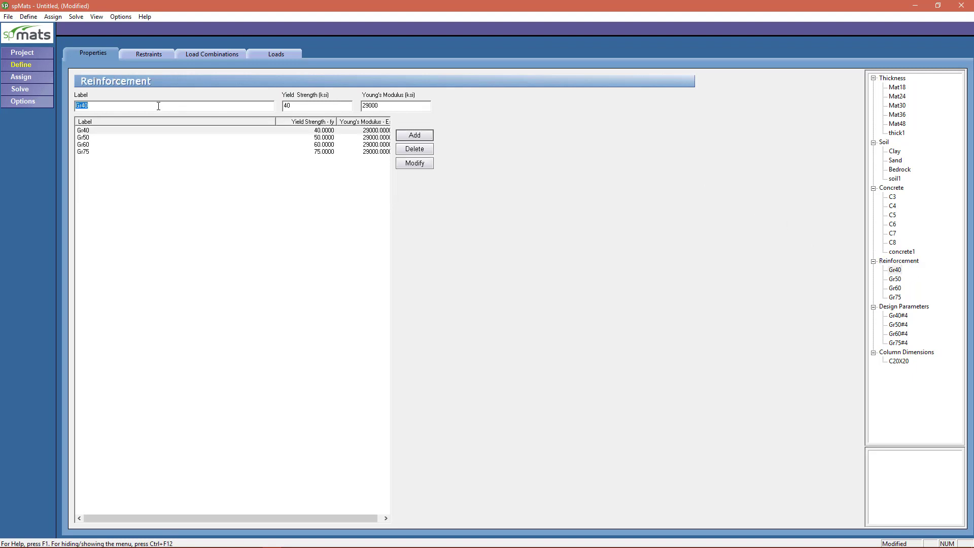
type("steel1")
key("Tab")
type("60")
key("Tab")
type("29000")
left_click(417, 135)
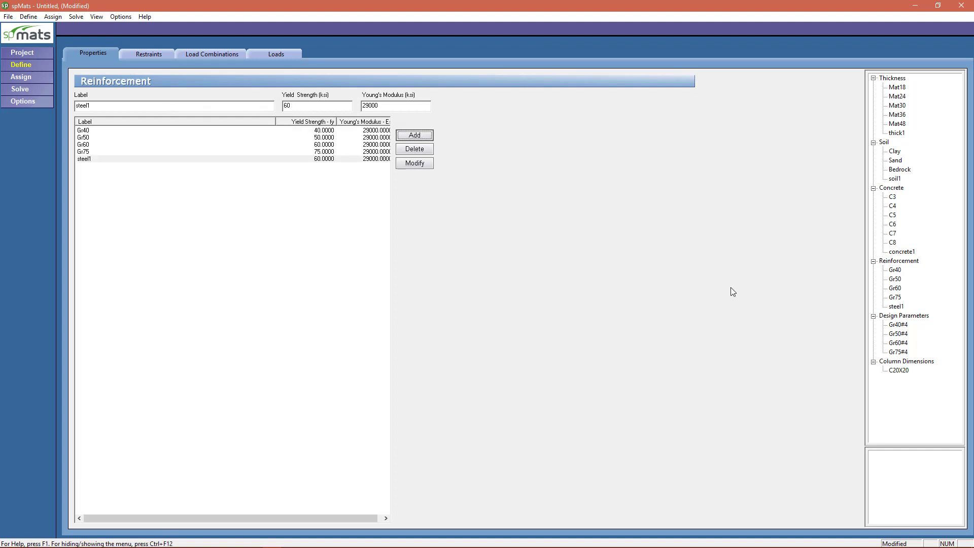
- Add design parameters labelled DC1 with a 0.09 minimum reinforcement ratio and top and bottom layers at 3.25 in X and 3.75 in Y
left_click(924, 323)
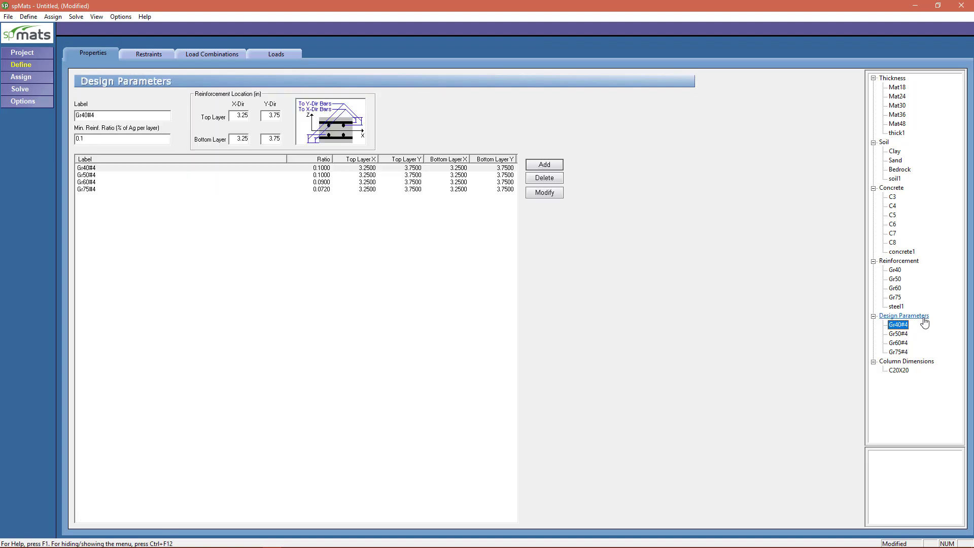
left_click(122, 118)
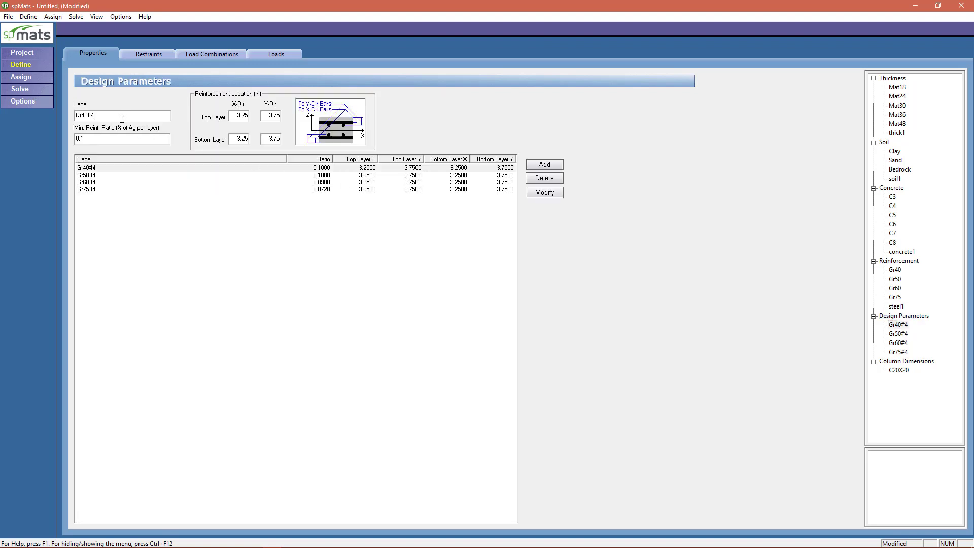
double_click(122, 118)
type("DC1")
key("Tab")
key("BackSpace")
type("0.09")
key("Tab")
type("3.25")
key("Tab")
type("3.75")
key("Tab")
key("Tab")
left_click(548, 167)
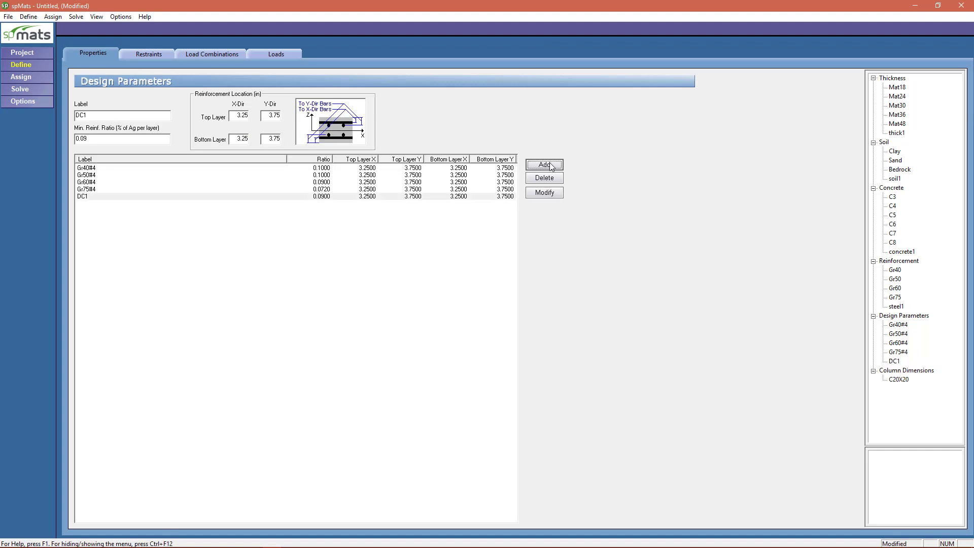
- Insert a service load combination at the start of the list with a DEAD factor of 1.0
left_click(29, 17)
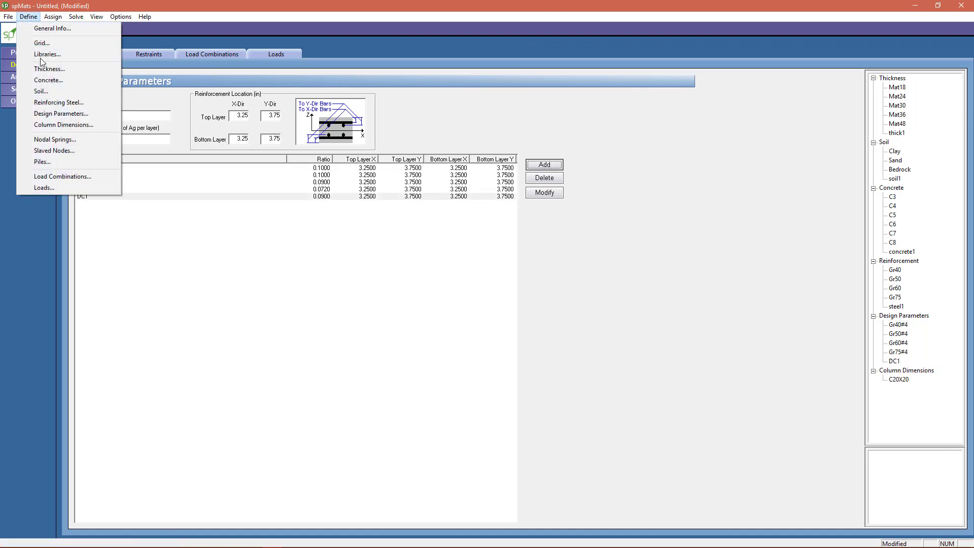
left_click(77, 176)
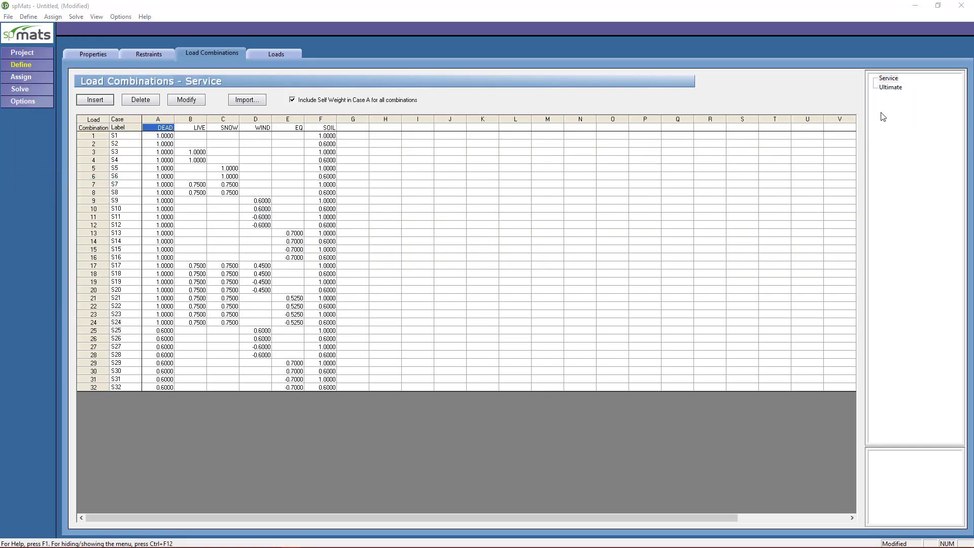
left_click(892, 81)
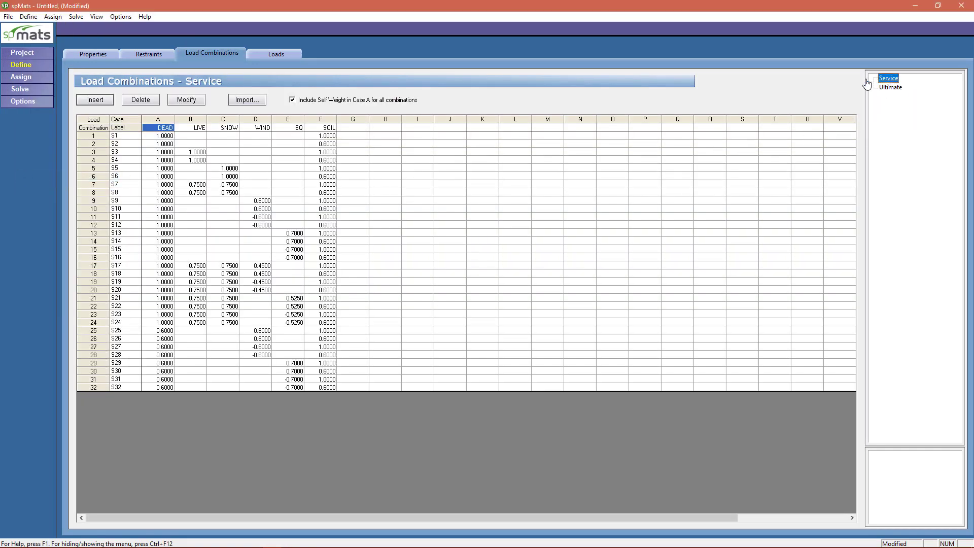
left_click(99, 100)
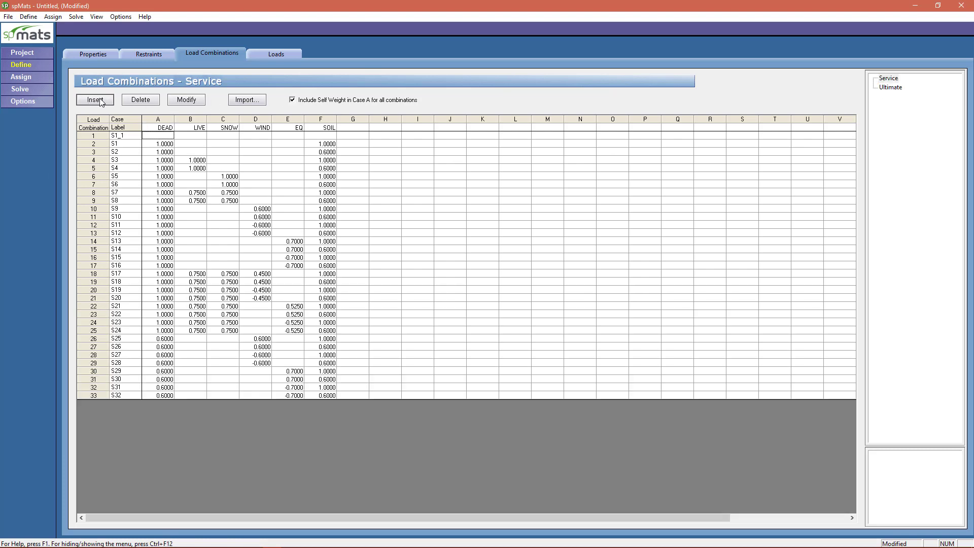
left_click(160, 136)
type("1.0")
key("Return")
- Insert an ultimate load combination with a DEAD factor of 1.0 and exclude self weight from Case A
left_click(891, 88)
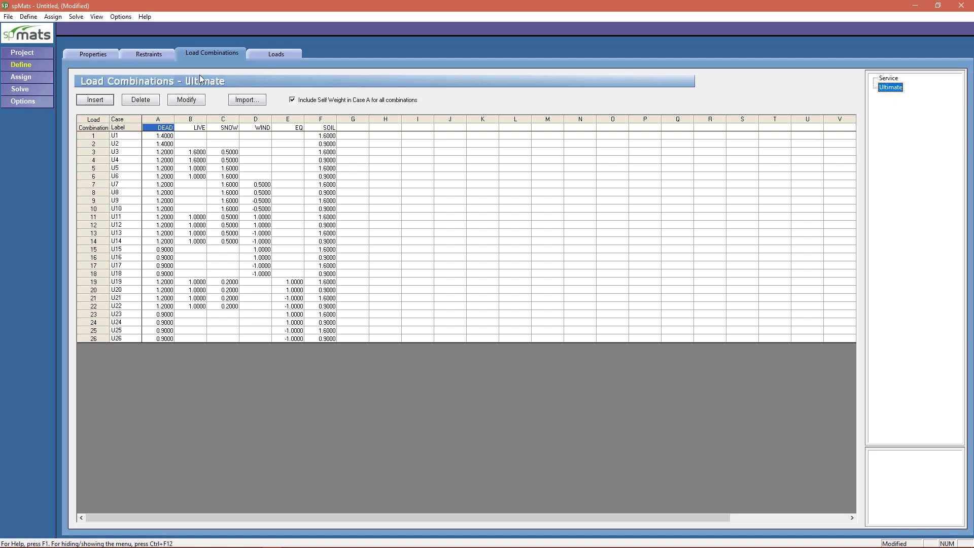
left_click(93, 100)
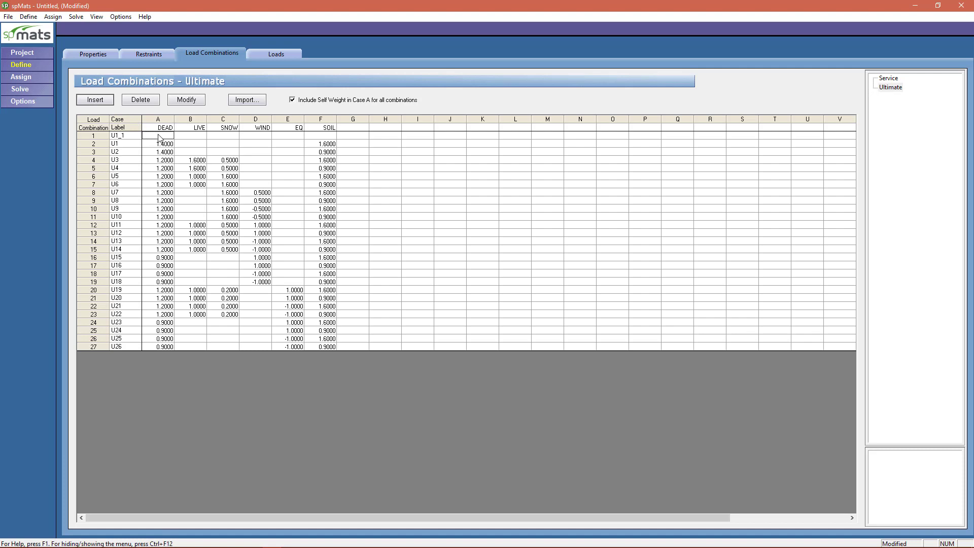
type("1")
key("Return")
left_click(293, 100)
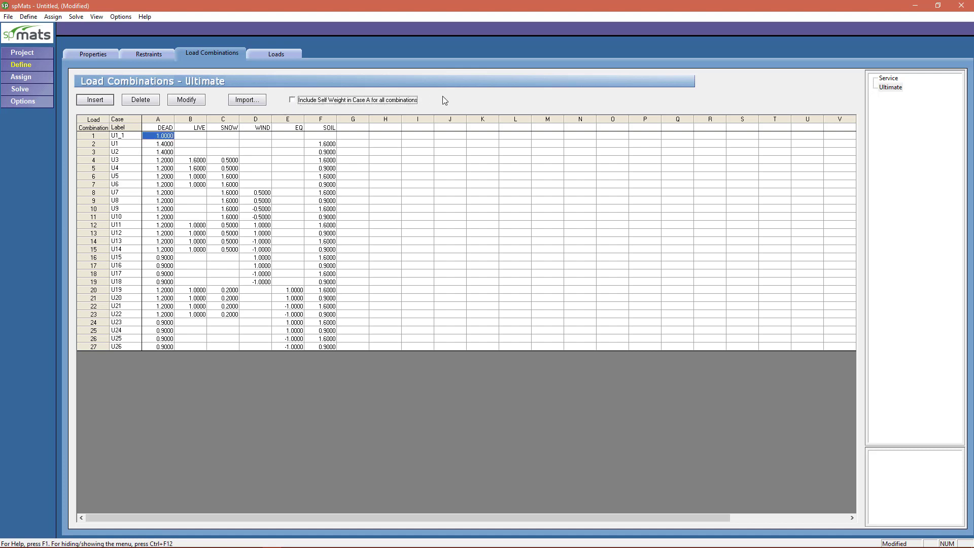
- Add a concentrated load in the A - DEAD case with a Pz of -125 kips
left_click(277, 57)
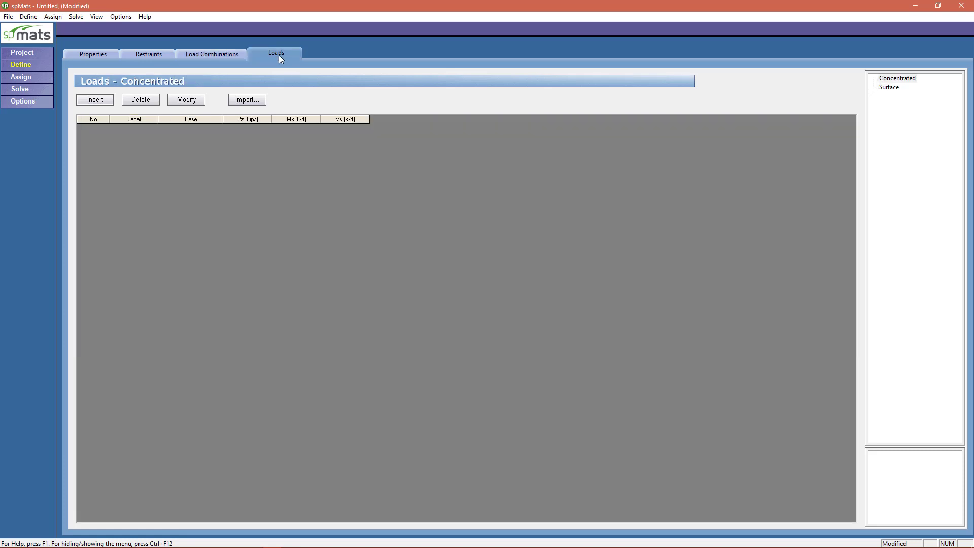
left_click(908, 78)
left_click(97, 101)
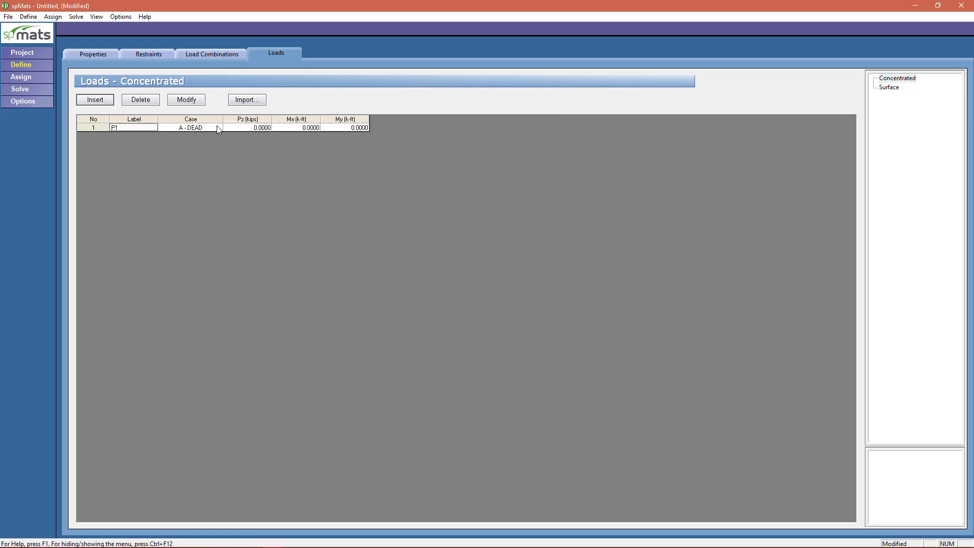
left_click(260, 130)
left_click(266, 125)
type("-125")
key("Return")
- Assign the thick1 thickness to every element of the mat grid
left_click(55, 18)
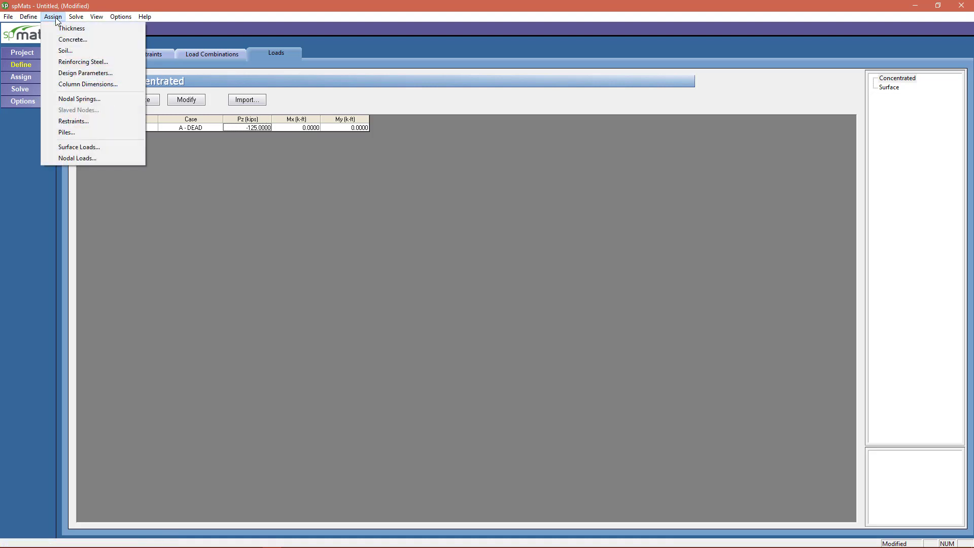
left_click(63, 29)
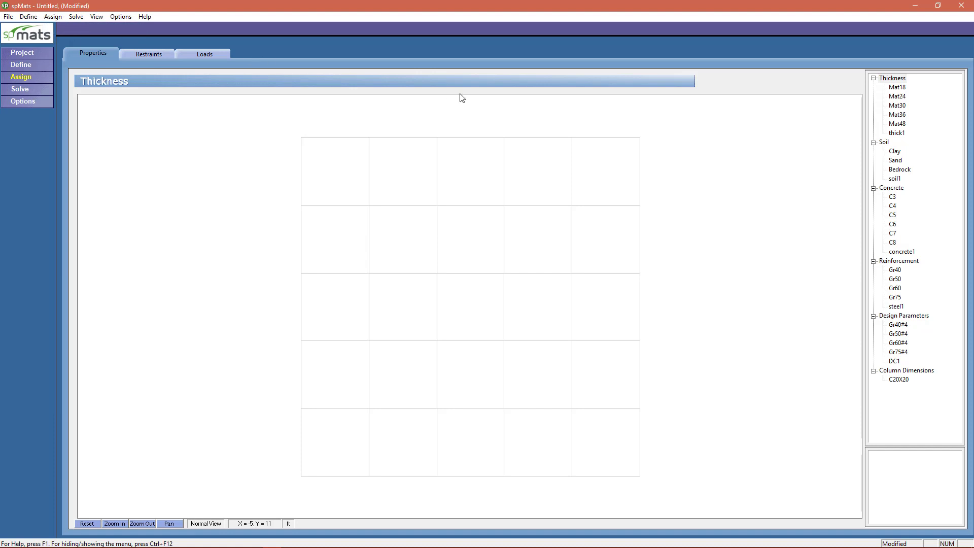
left_click(897, 134)
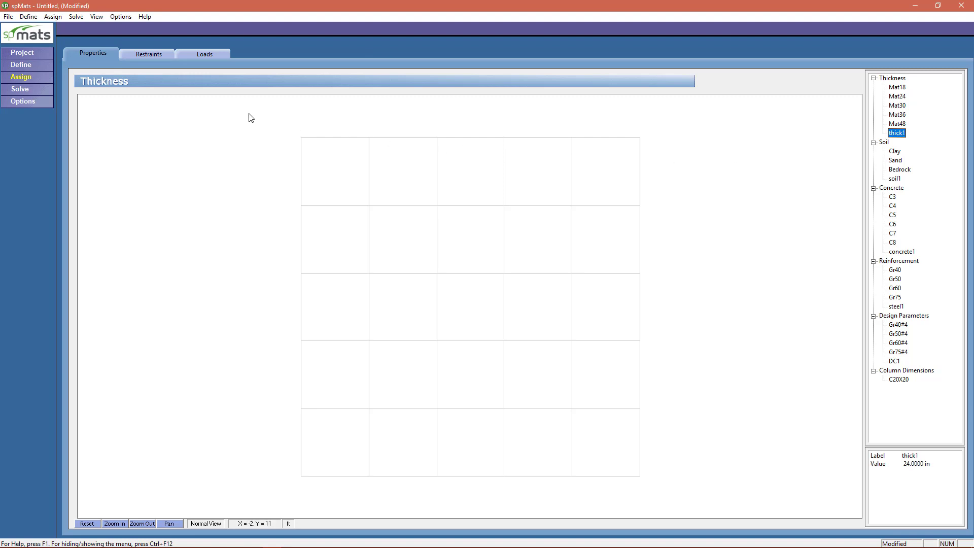
left_click_drag(251, 110, 685, 512)
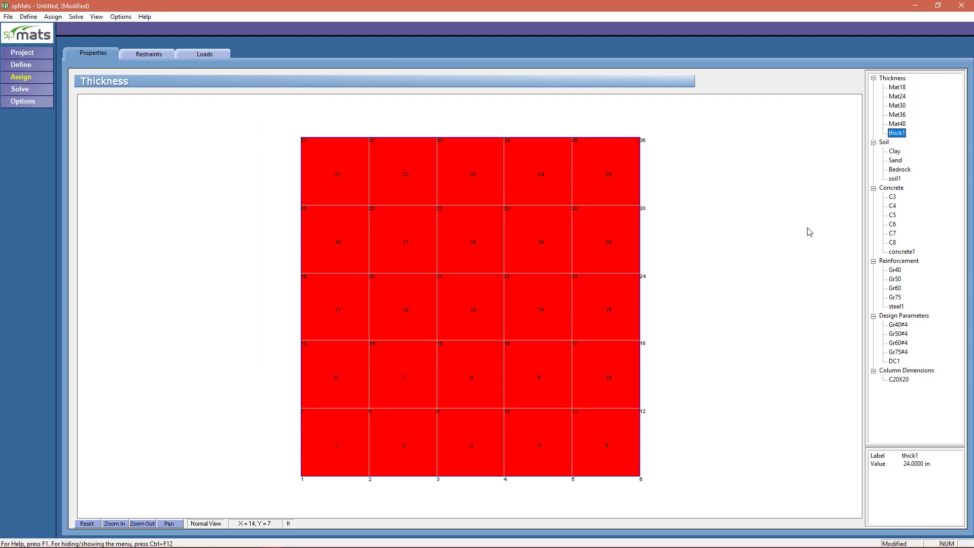
- Assign the soil1 soil and the concrete1 concrete to every element of the mat
left_click(884, 143)
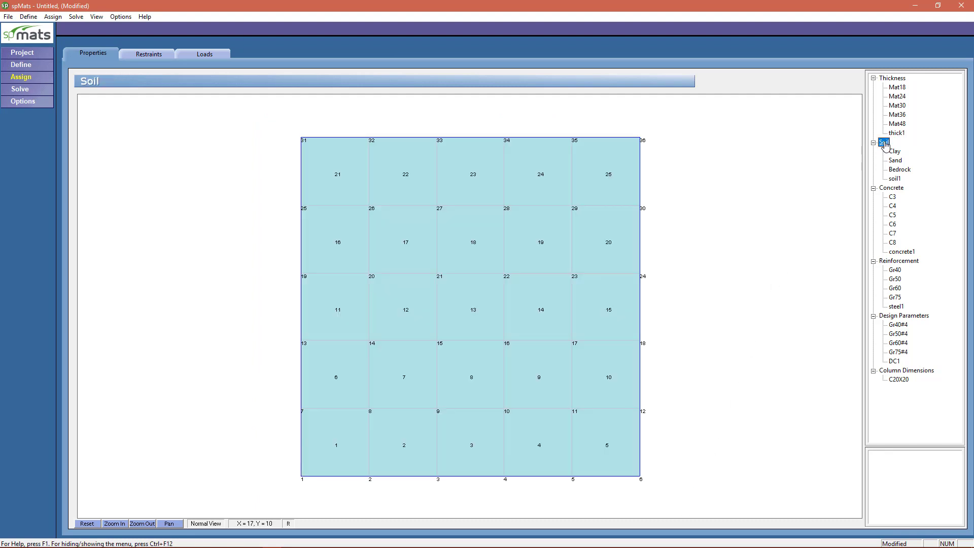
left_click(898, 180)
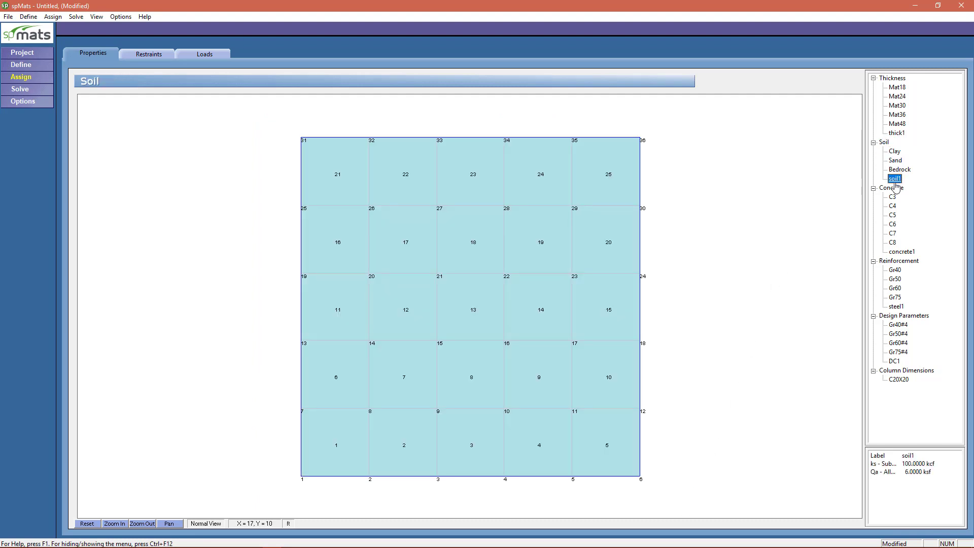
left_click_drag(242, 106, 694, 519)
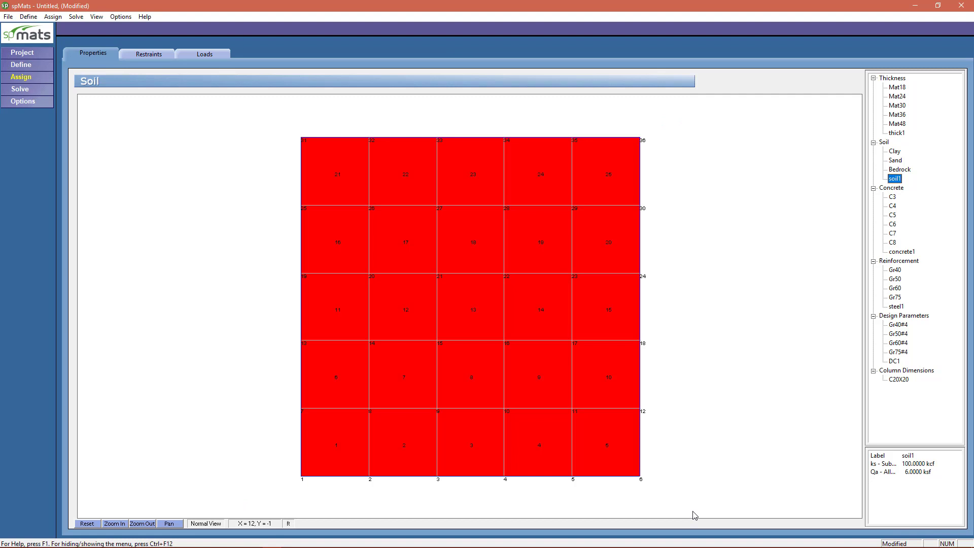
left_click(898, 188)
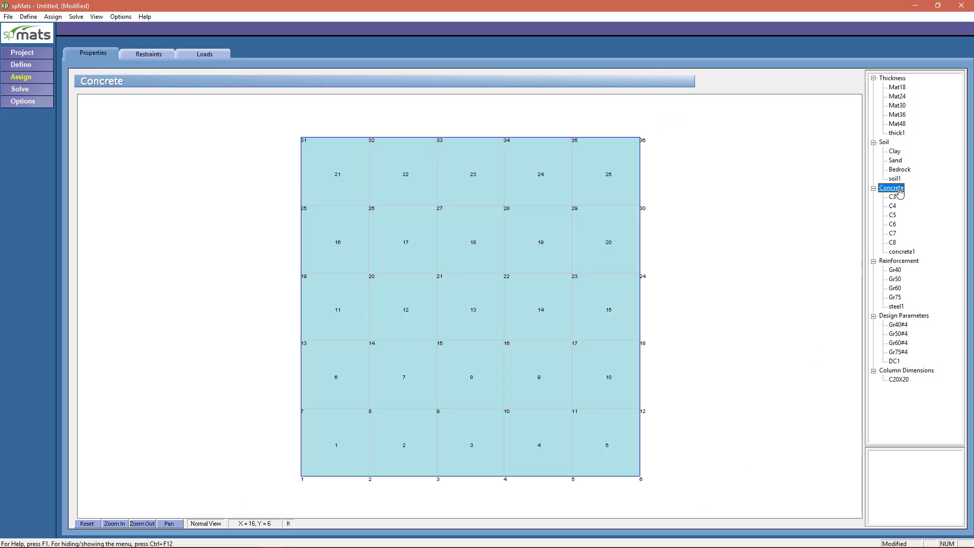
left_click(902, 253)
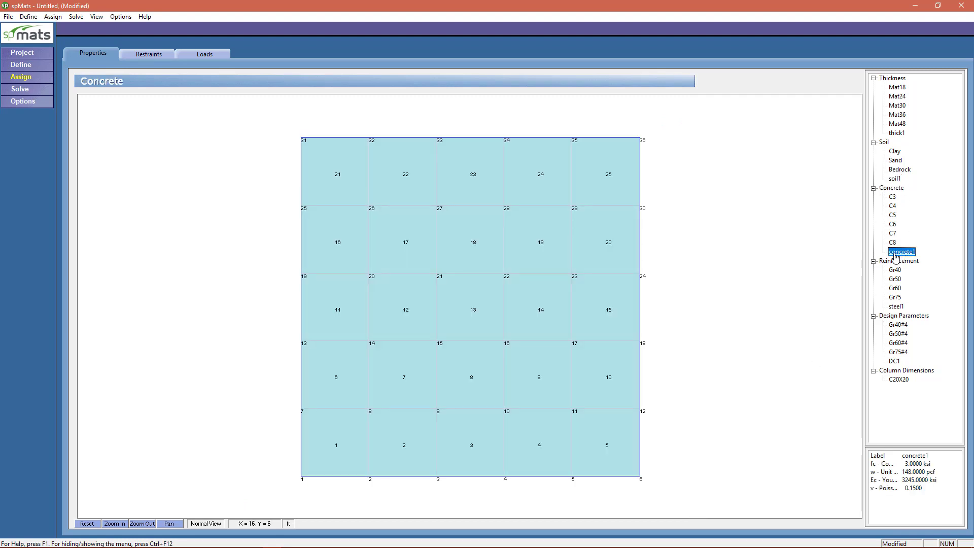
left_click_drag(248, 114, 684, 516)
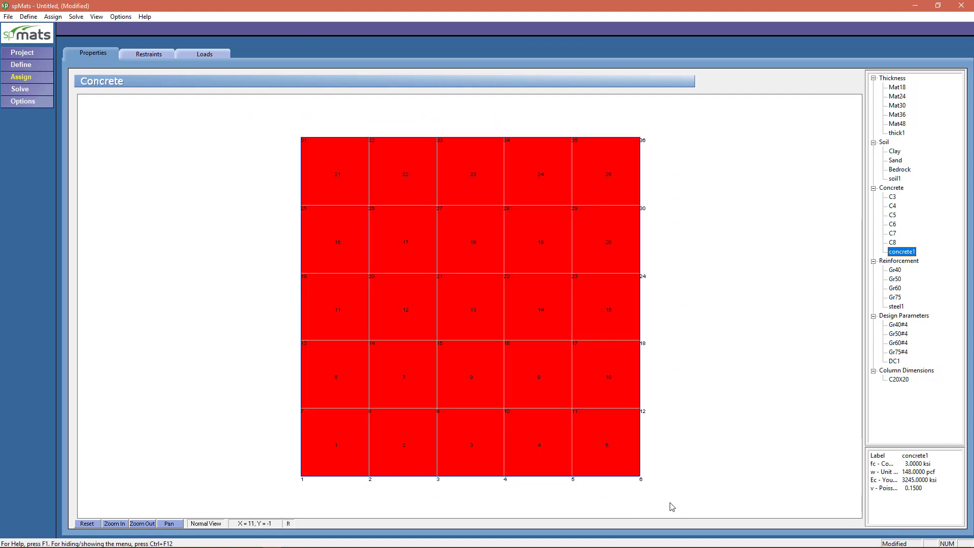
- Assign the steel1 reinforcement and the DC1 design parameters to every element of the mat
left_click(911, 266)
left_click(896, 308)
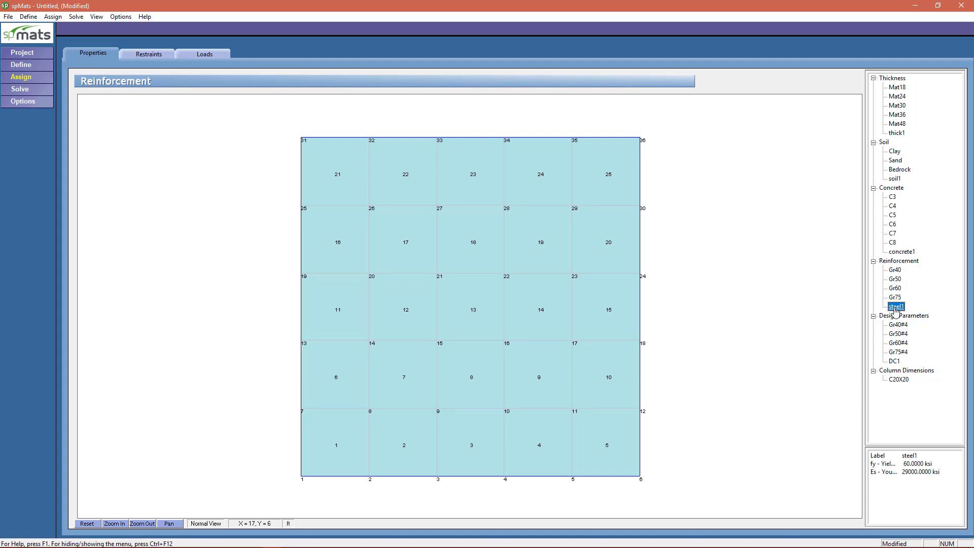
left_click_drag(246, 115, 706, 514)
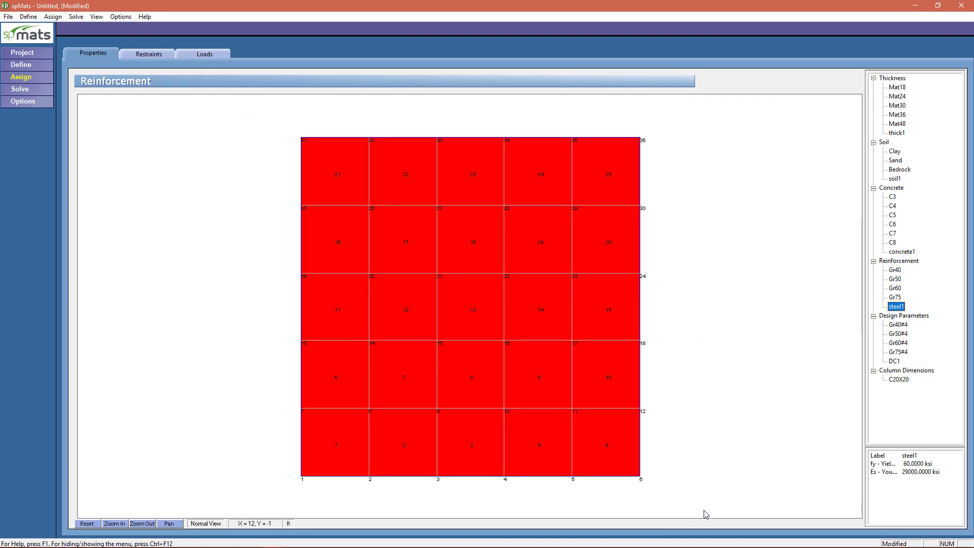
left_click(906, 318)
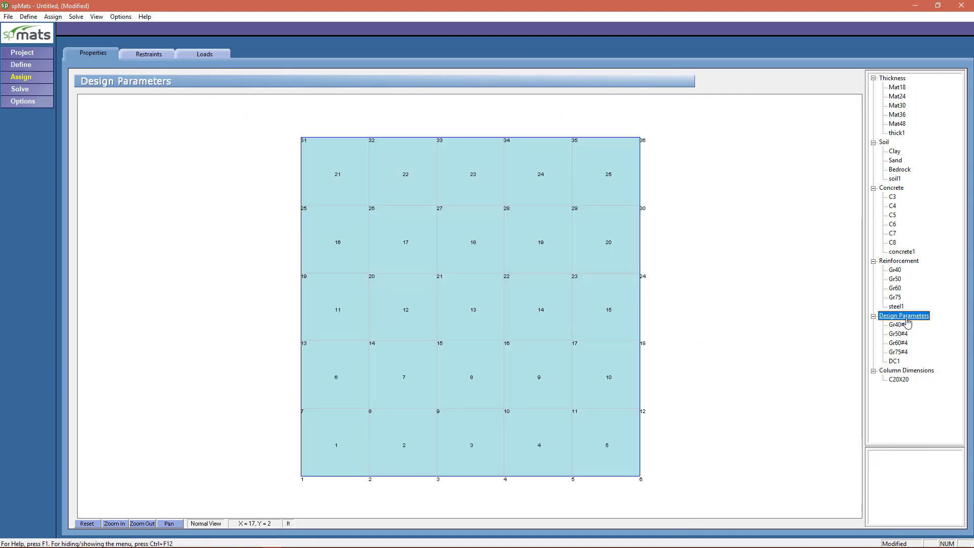
left_click(895, 362)
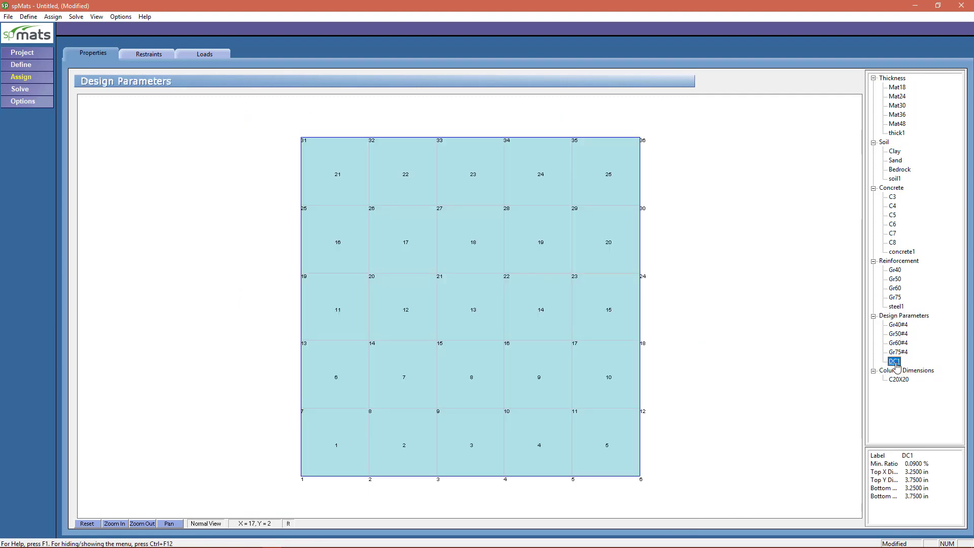
left_click_drag(228, 108, 693, 513)
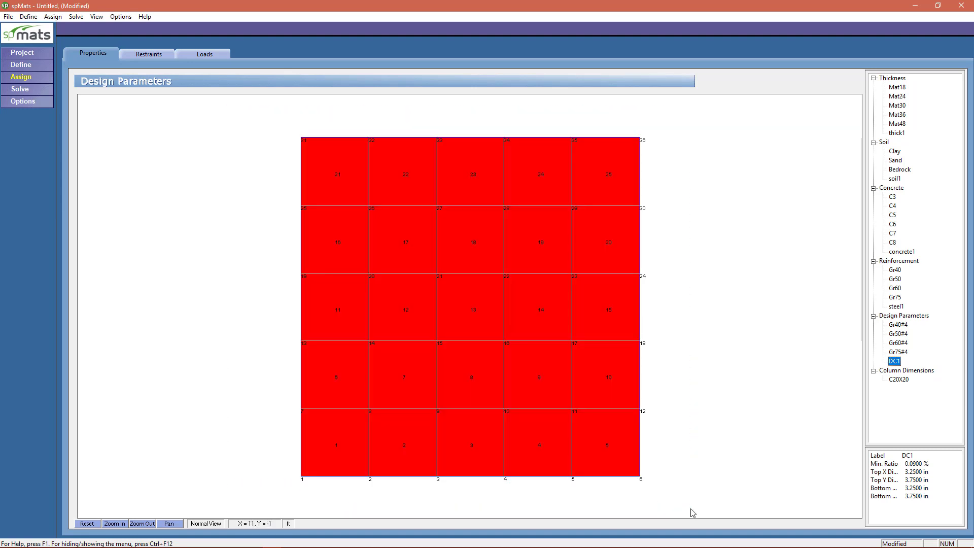
- Assign the Case A concentrated load P1 to nodes 15, 16, 21 and 22 around the central element
left_click(56, 17)
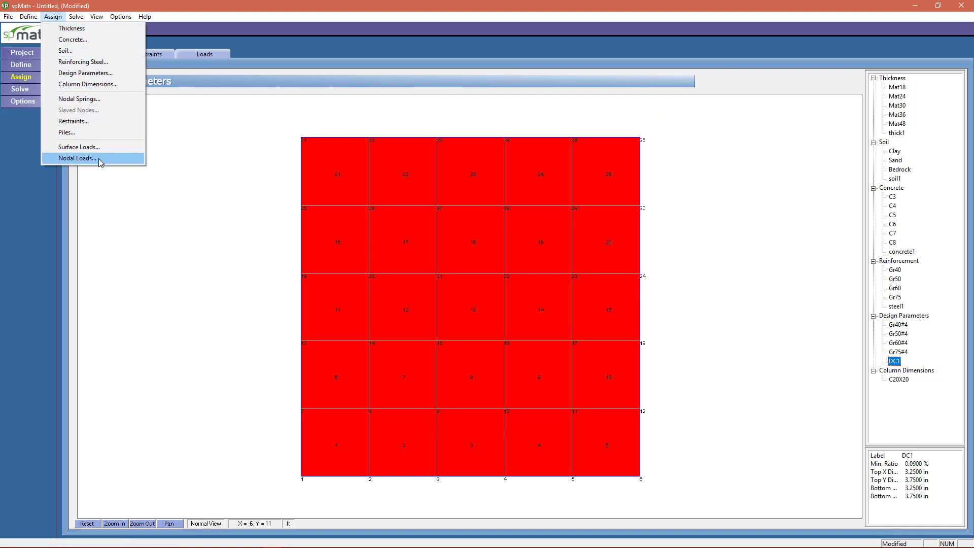
left_click(77, 158)
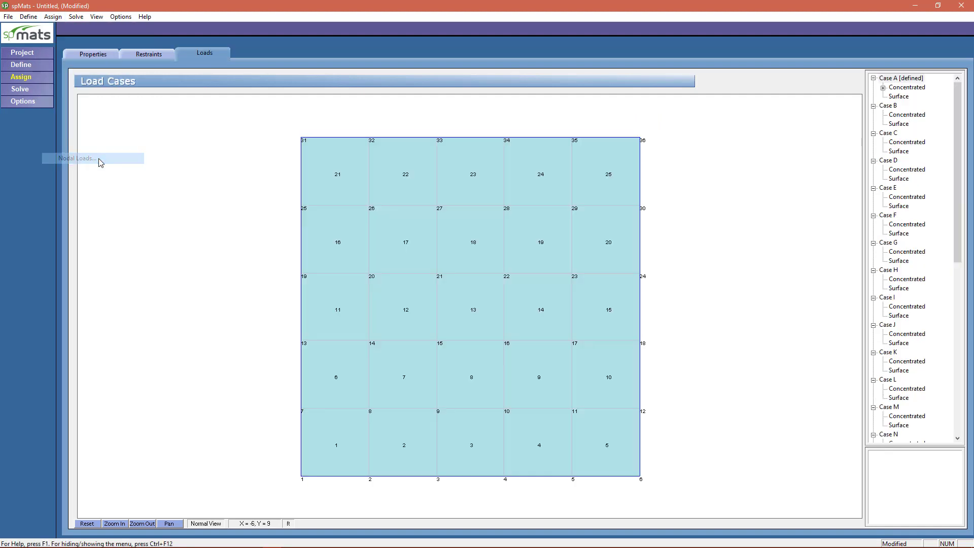
left_click(882, 88)
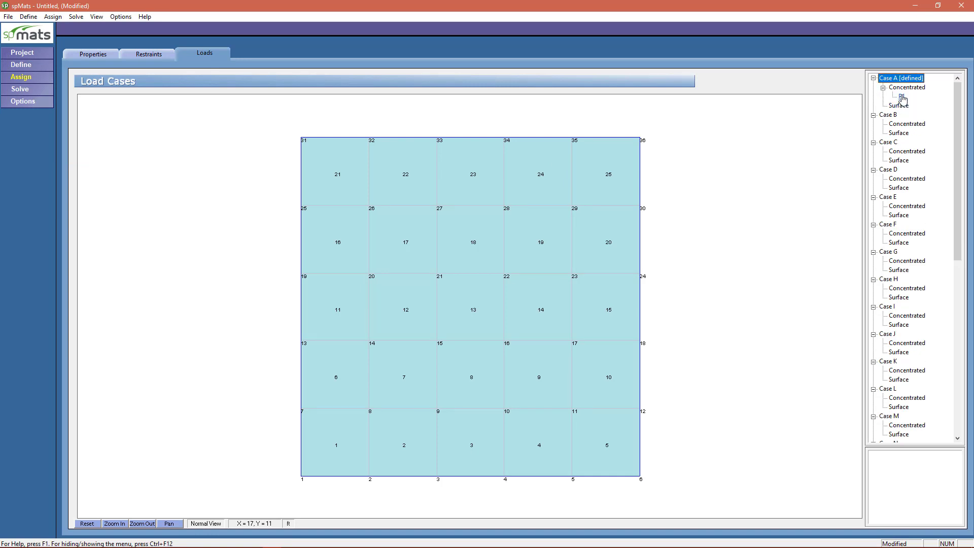
left_click(903, 97)
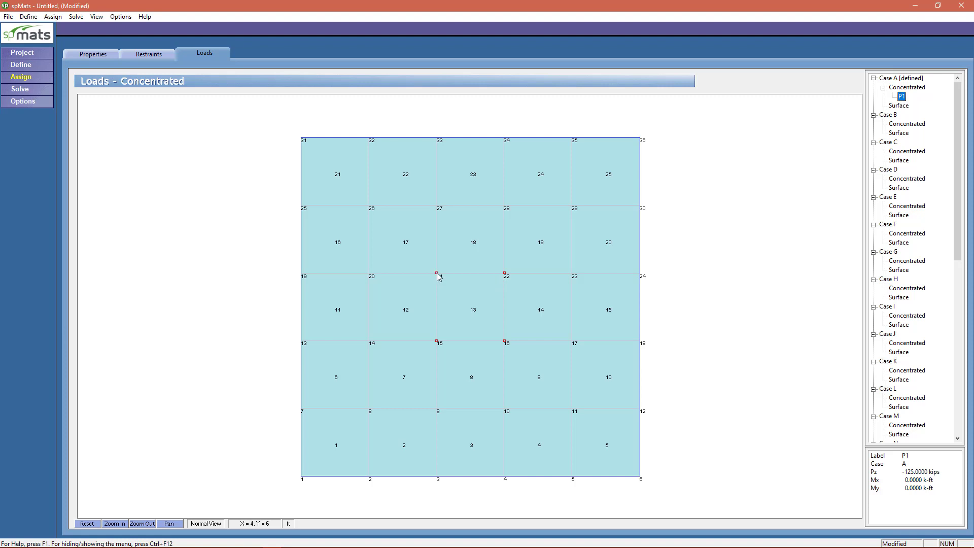
- Run the solver with the default settings, saving the model as example1 in the Examples folder
left_click(77, 17)
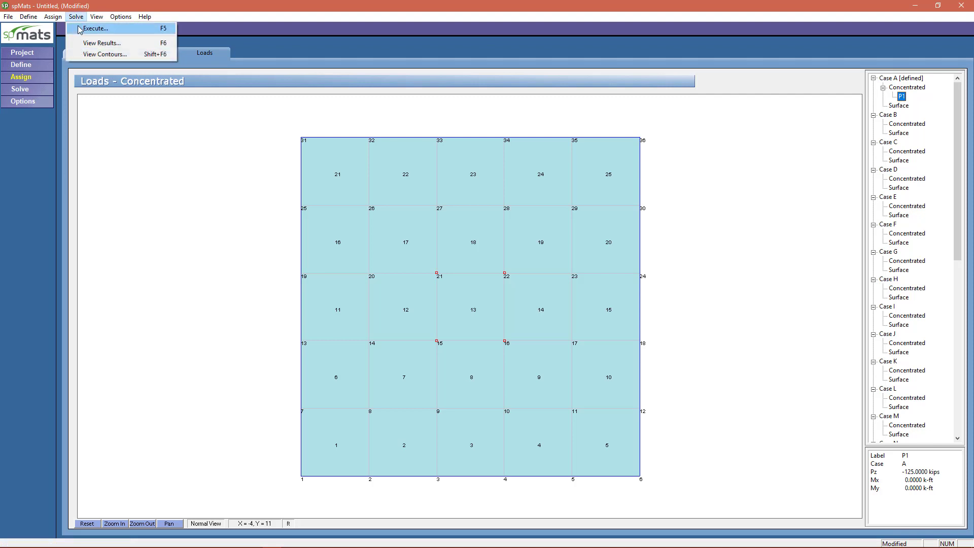
left_click(81, 28)
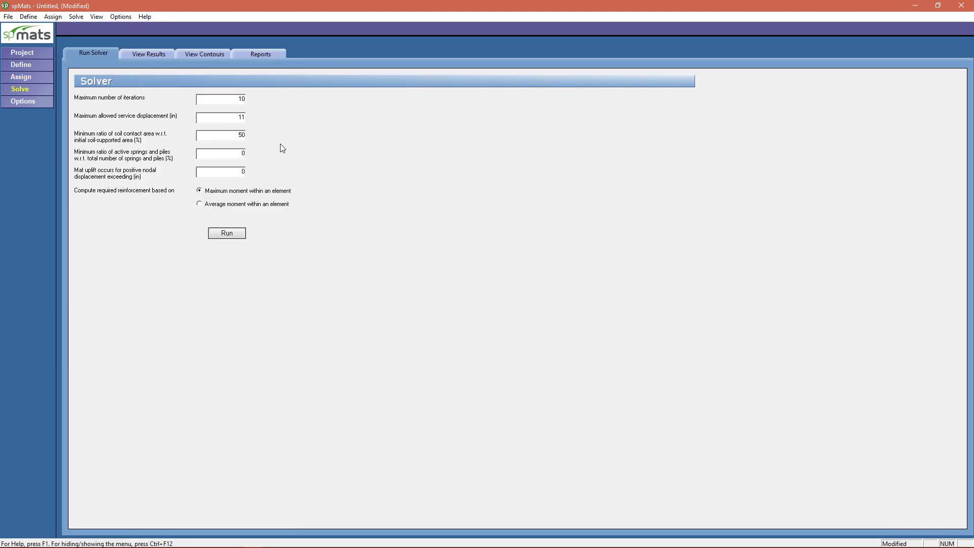
left_click(230, 235)
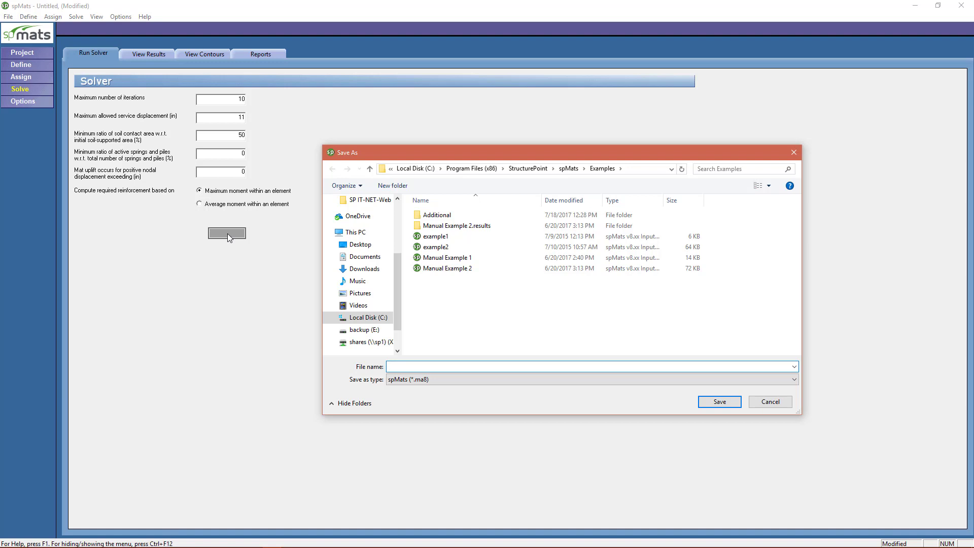
type("spmats example1")
key("Return")
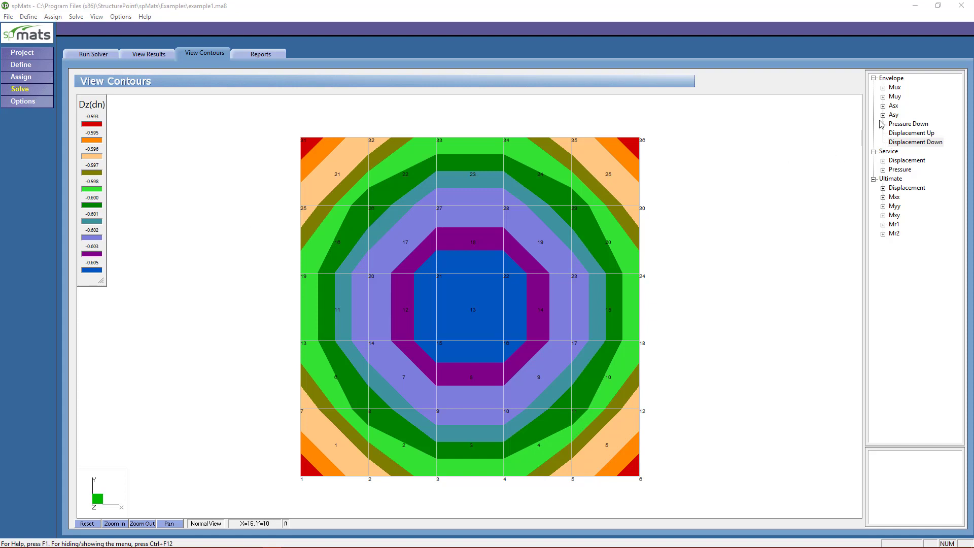
- Examine the envelope contours of required reinforcement Asx and Asy for the top and bottom layers
left_click(895, 107)
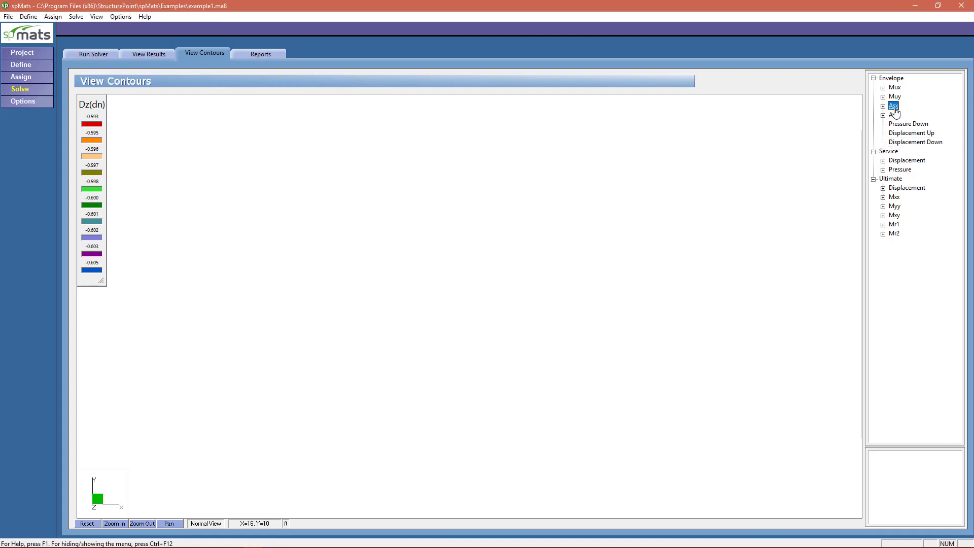
left_click(884, 106)
left_click(904, 116)
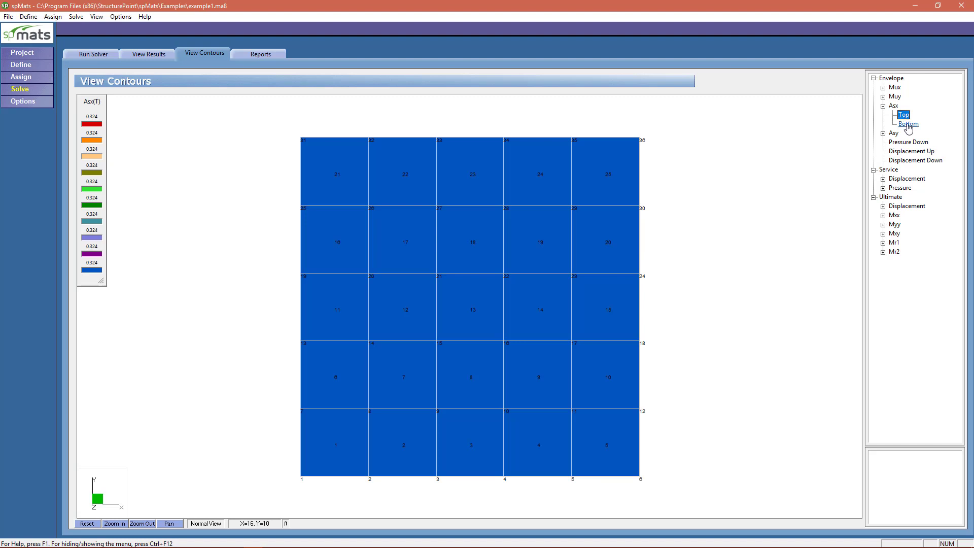
left_click(909, 125)
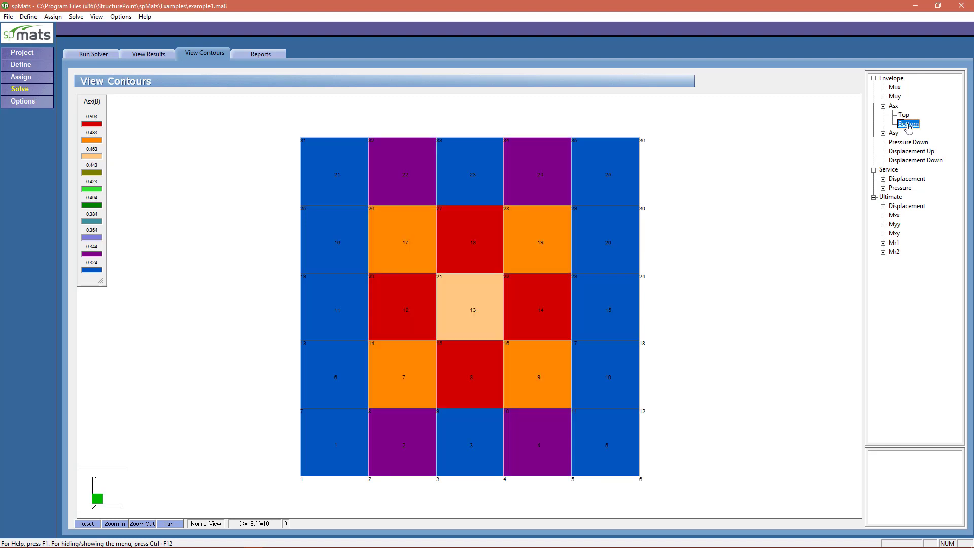
left_click(884, 133)
left_click(904, 142)
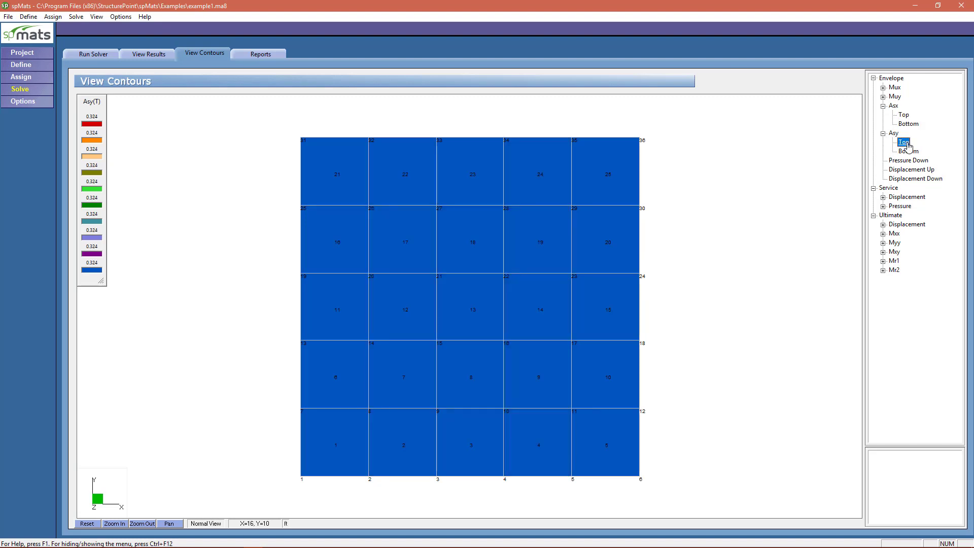
left_click(907, 152)
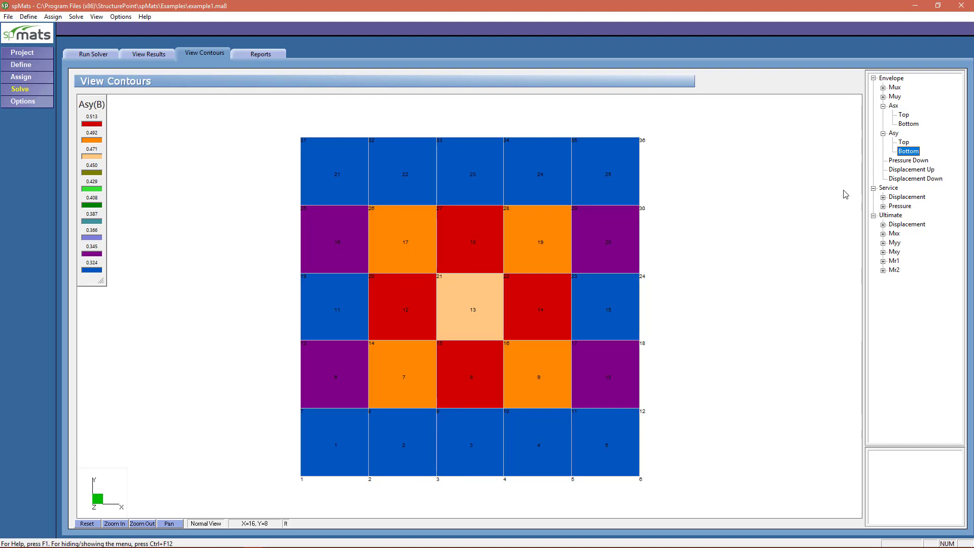
- Examine the service displacement and soil pressure contours for combination S1
left_click(884, 198)
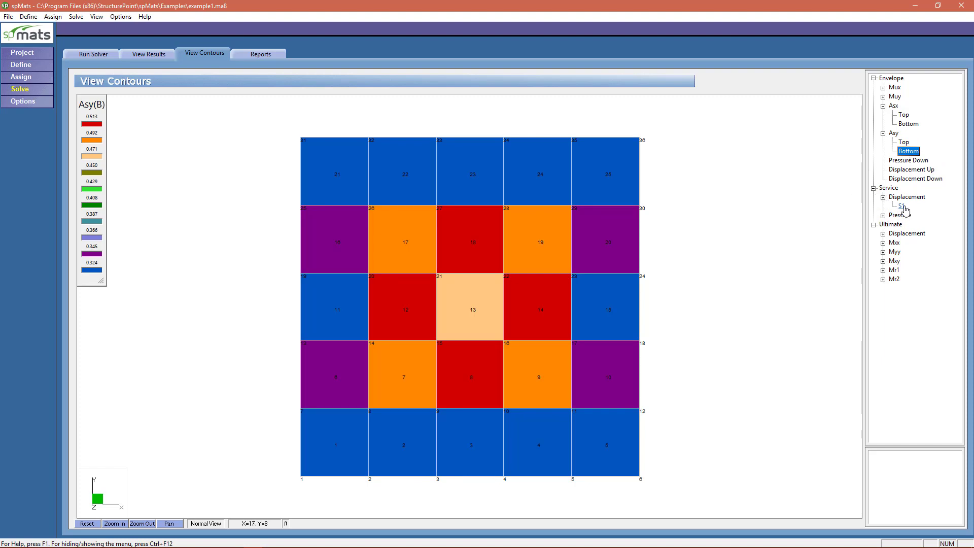
left_click(902, 206)
left_click(884, 216)
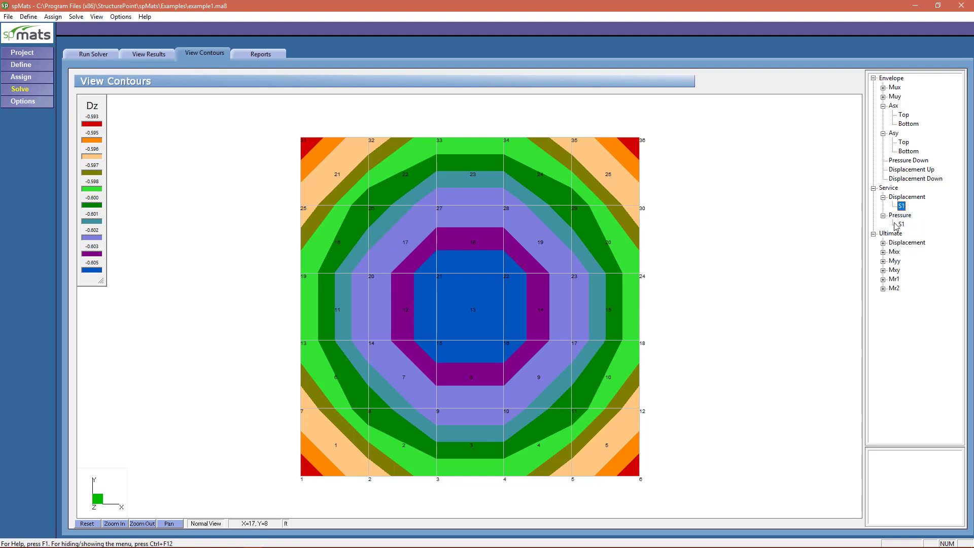
left_click(901, 224)
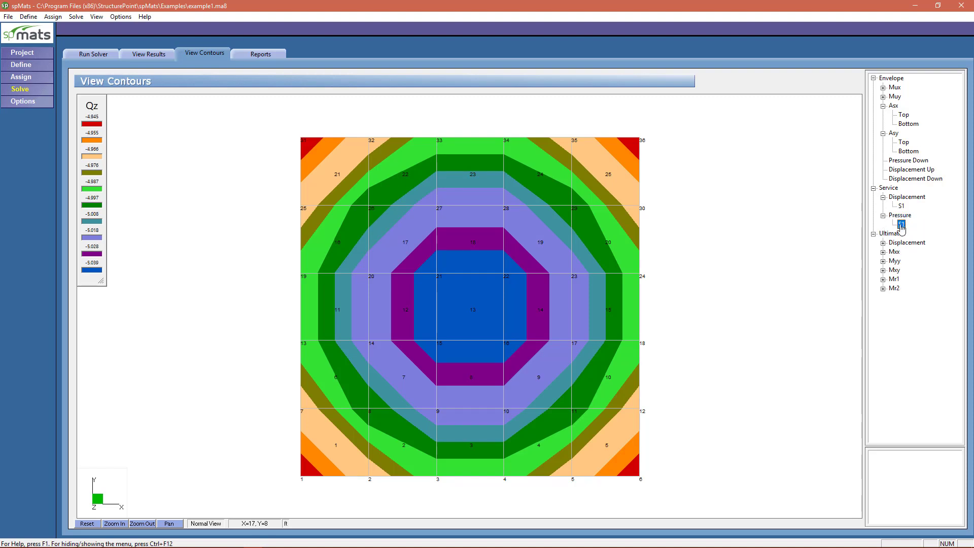